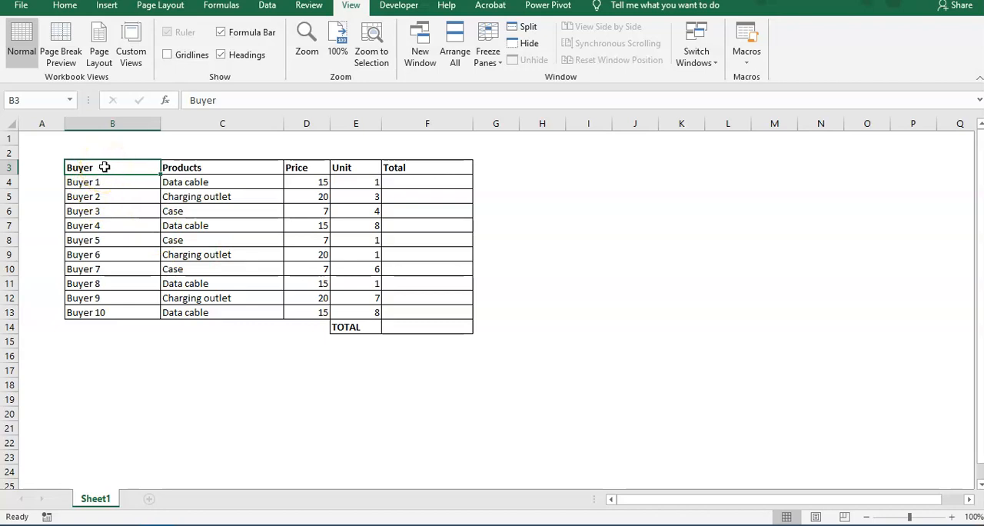
Step: Look over the sales table with its Buyer, Products, Price, Unit and Total columns
left_click(515, 211)
left_click(578, 193)
left_click(577, 182)
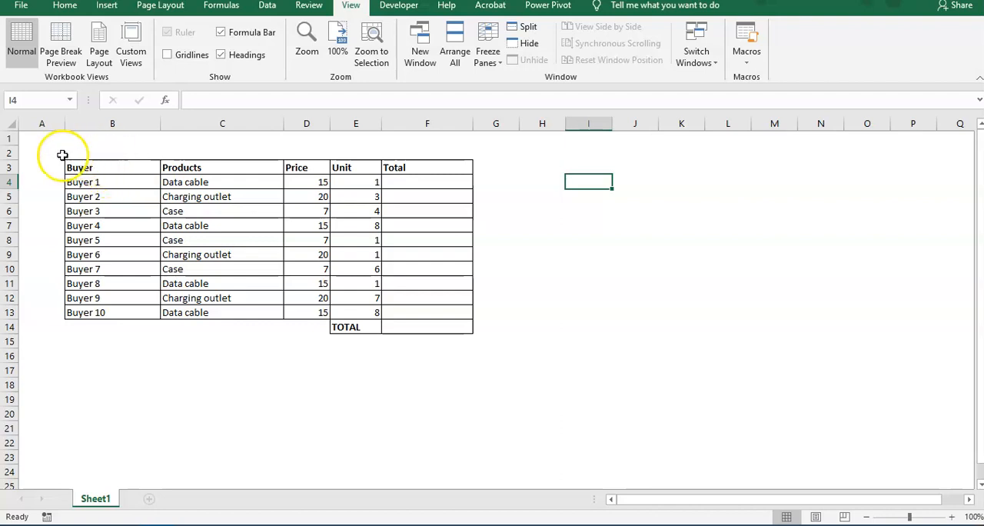
left_click_drag(51, 153, 474, 351)
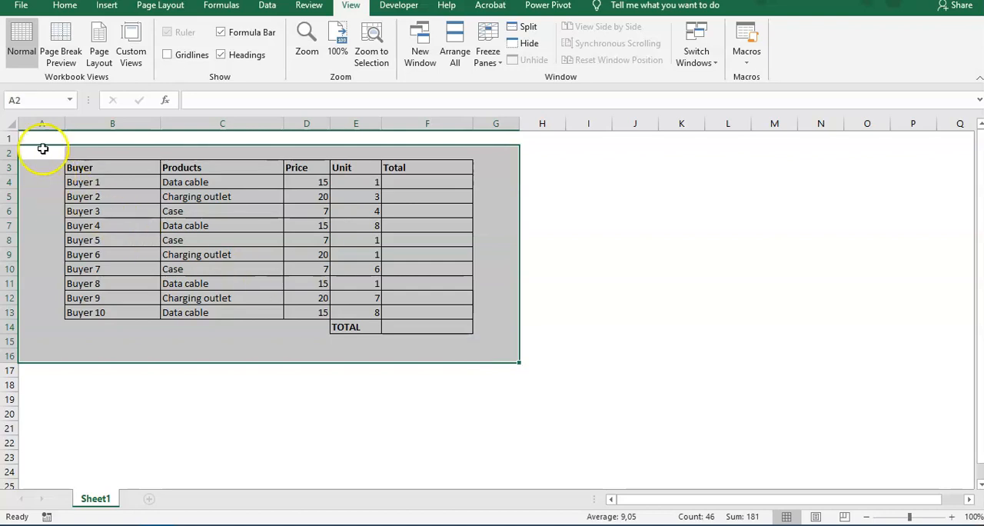
left_click(46, 151)
left_click_drag(48, 152, 473, 337)
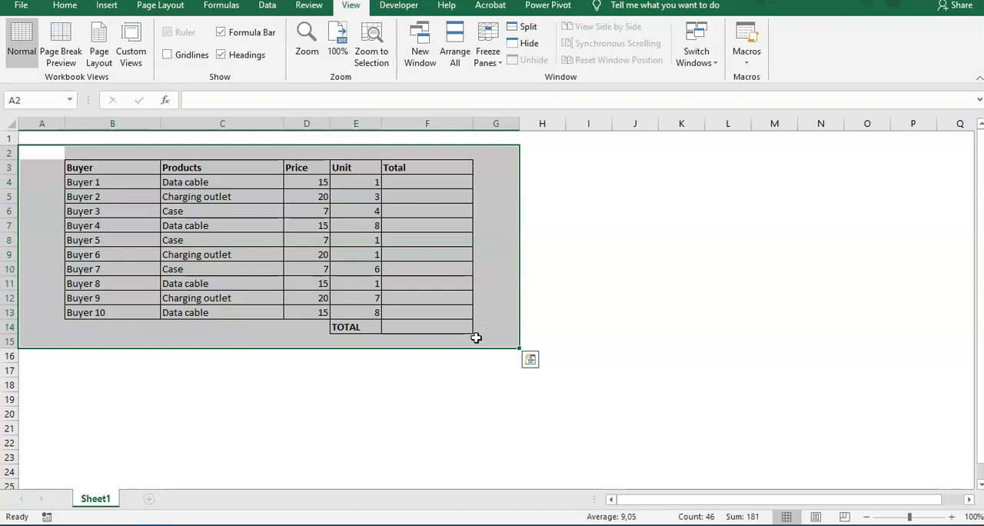
left_click(549, 179)
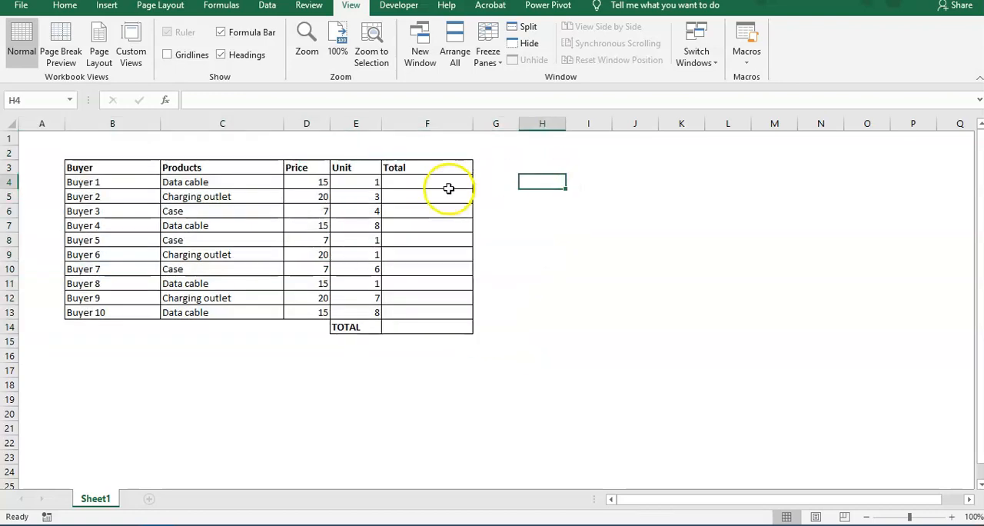
left_click_drag(451, 187, 450, 196)
left_click(589, 185)
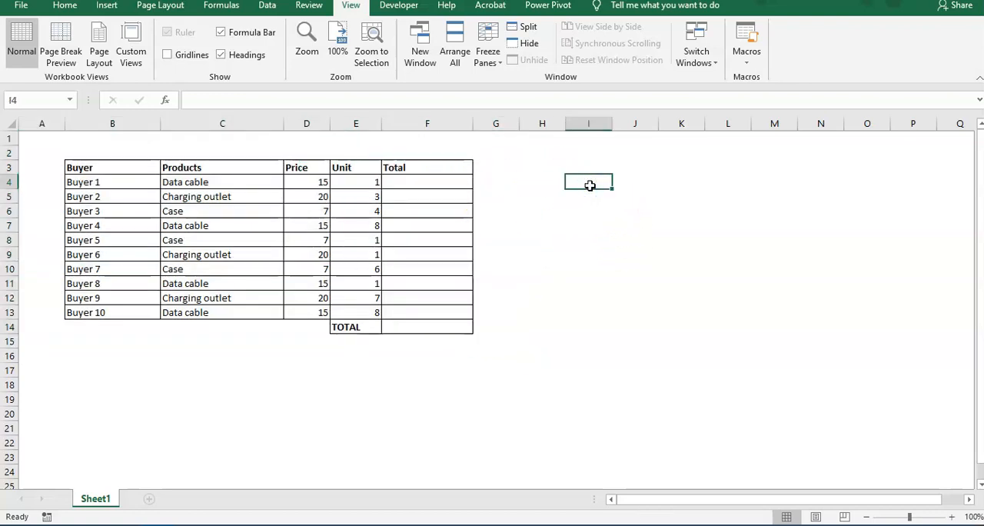
type("=")
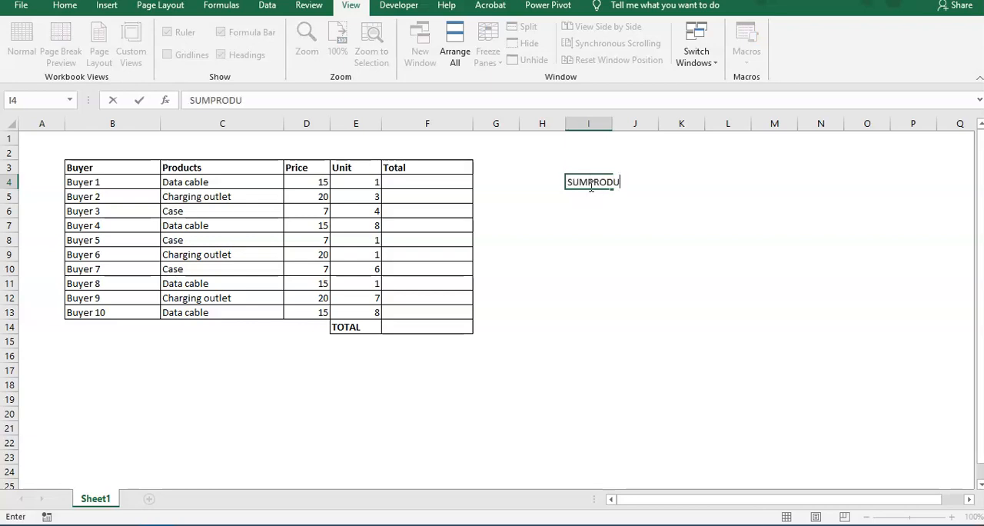
type("SUMPRODUCT")
key("Return")
left_click(590, 185)
key("Delete")
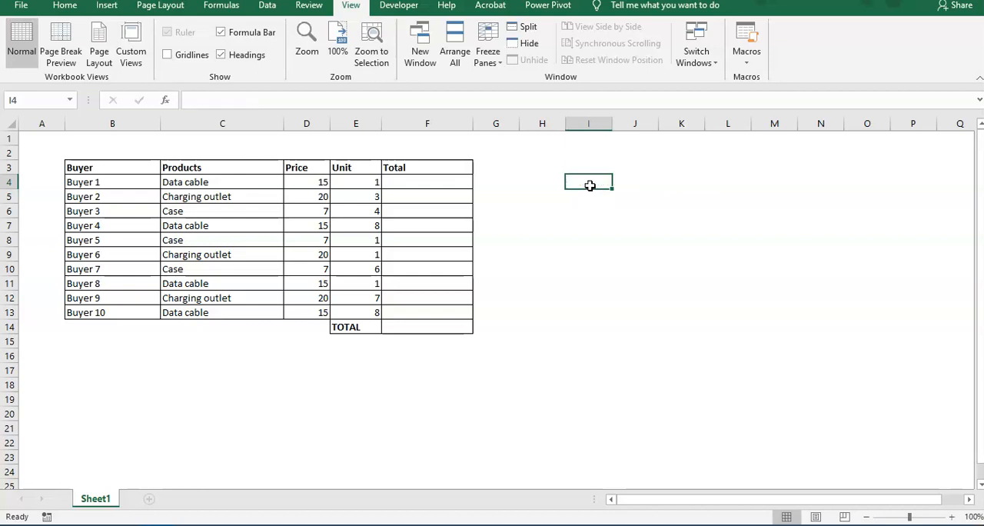
Step: Examine the Price and Unit values in rows 4 to 13 that belong to each buyer
left_click(31, 493)
left_click(561, 308)
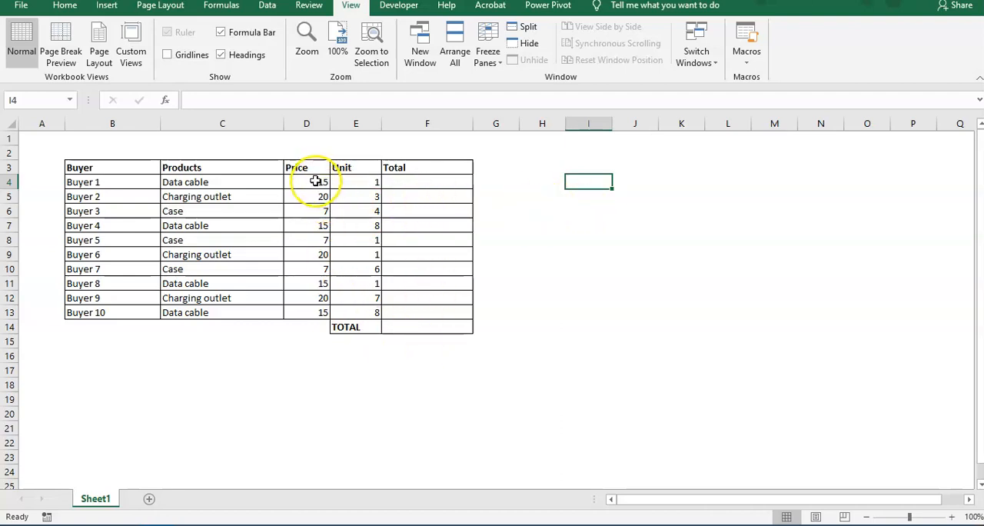
left_click(315, 182)
left_click(320, 198)
left_click(356, 210)
left_click(312, 182)
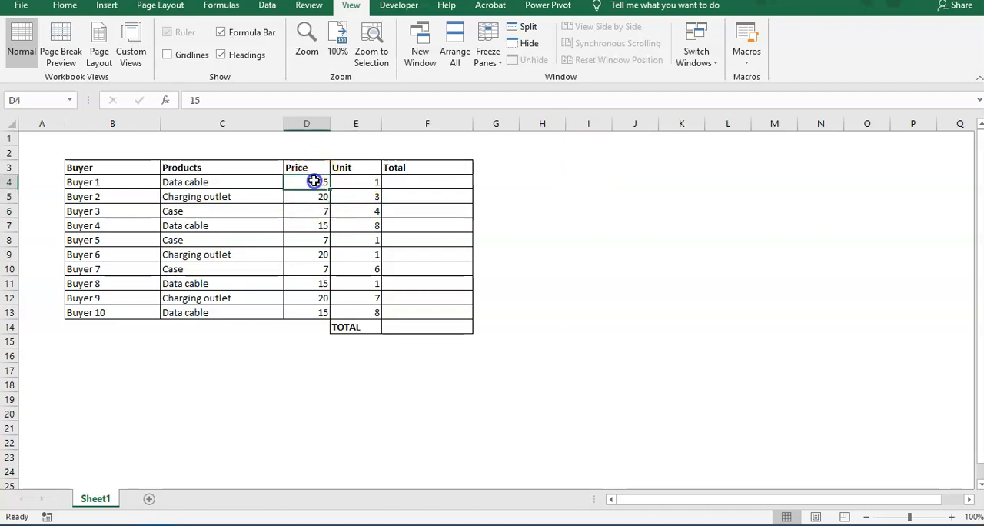
left_click(369, 182)
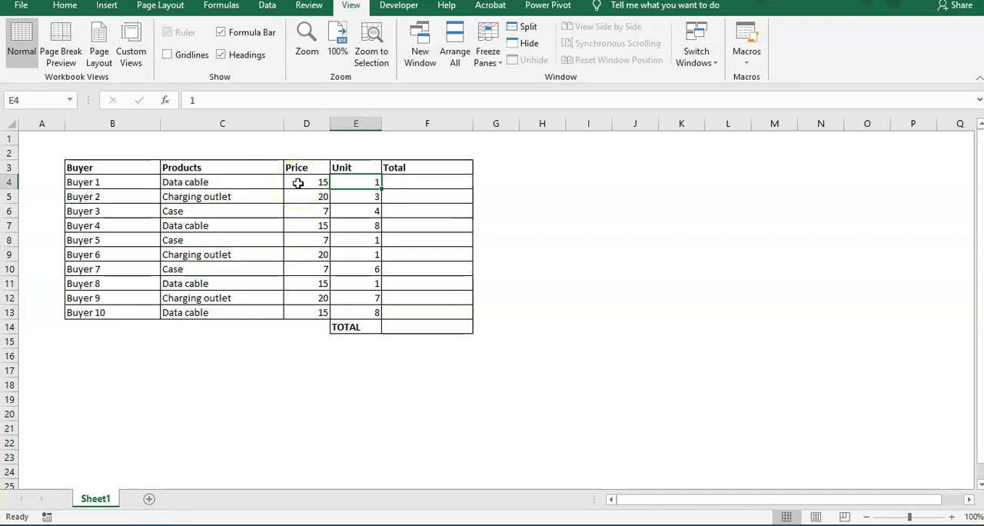
left_click_drag(299, 184, 309, 312)
left_click(365, 181, "ctrl")
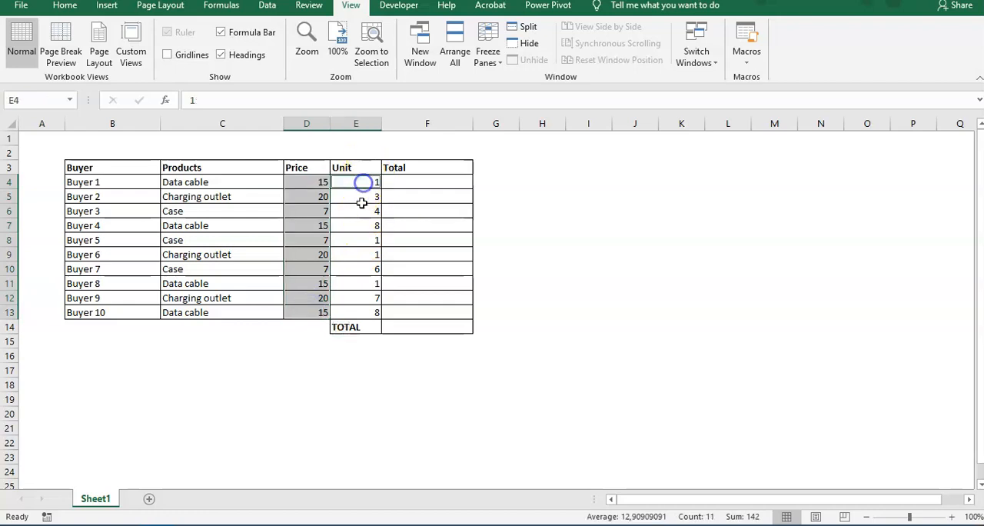
left_click(362, 206)
left_click(364, 265)
left_click(347, 312)
left_click(343, 179)
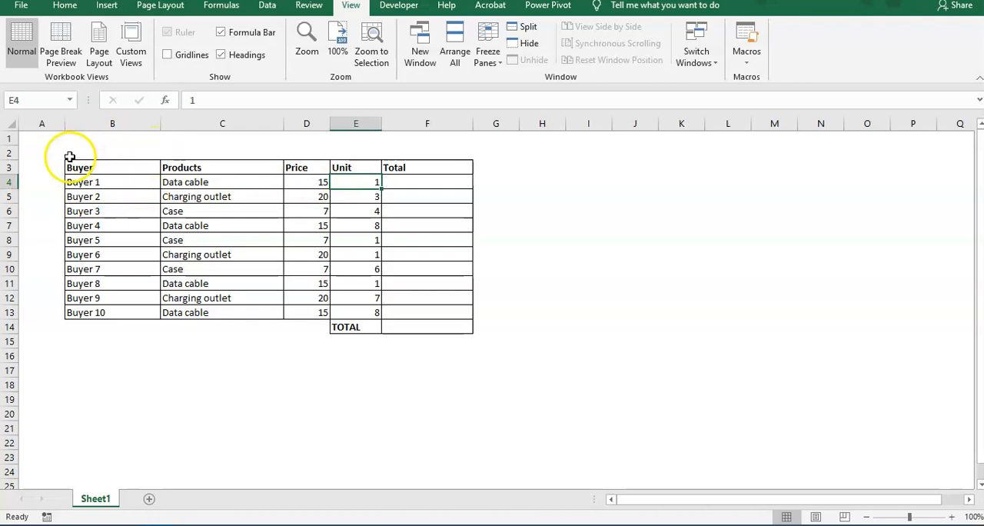
Step: Review the whole table, going through the Products, Price and Unit columns and the first row's Total cell
left_click_drag(48, 153, 484, 344)
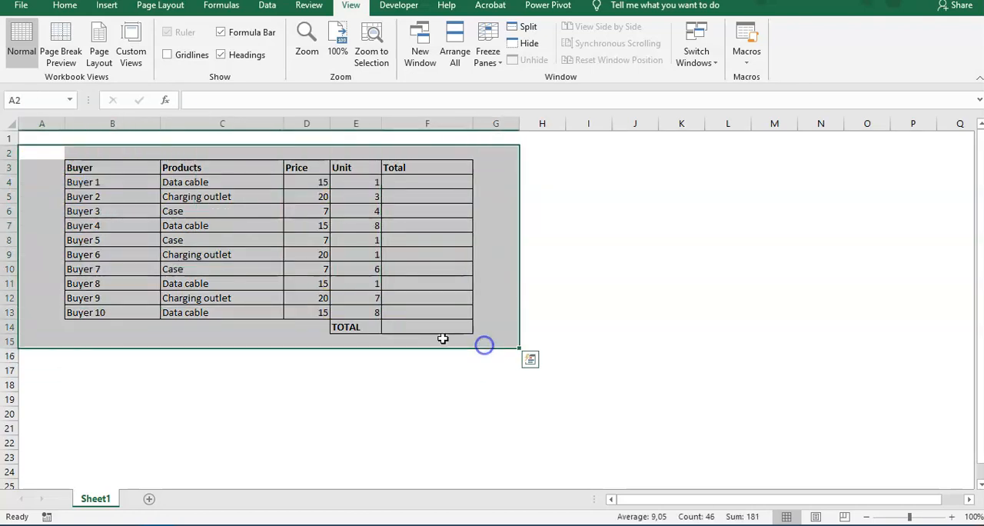
left_click(208, 197)
left_click(206, 183)
left_click(211, 206)
left_click(216, 254)
left_click(222, 297)
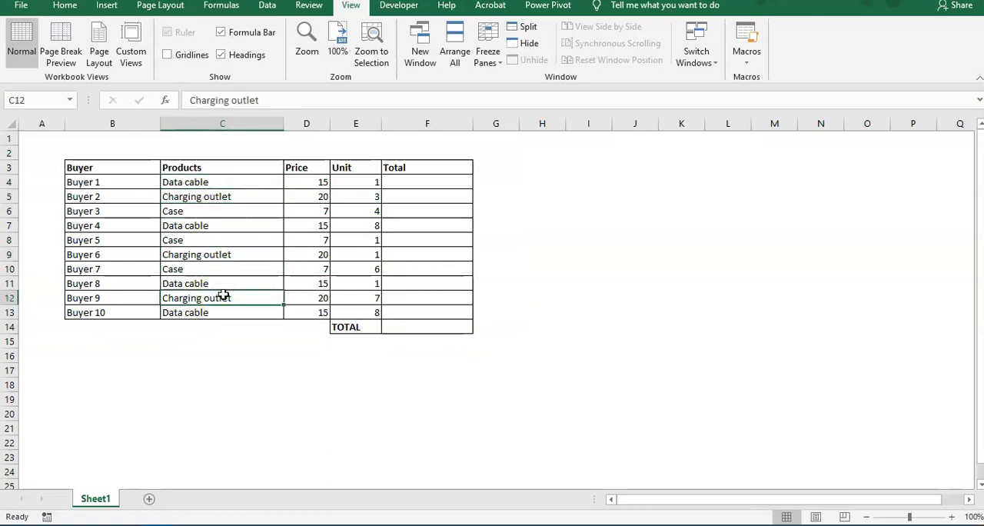
left_click(221, 356)
left_click(298, 182)
left_click_drag(231, 182, 239, 308)
left_click_drag(308, 182, 308, 300)
left_click_drag(369, 182, 358, 309)
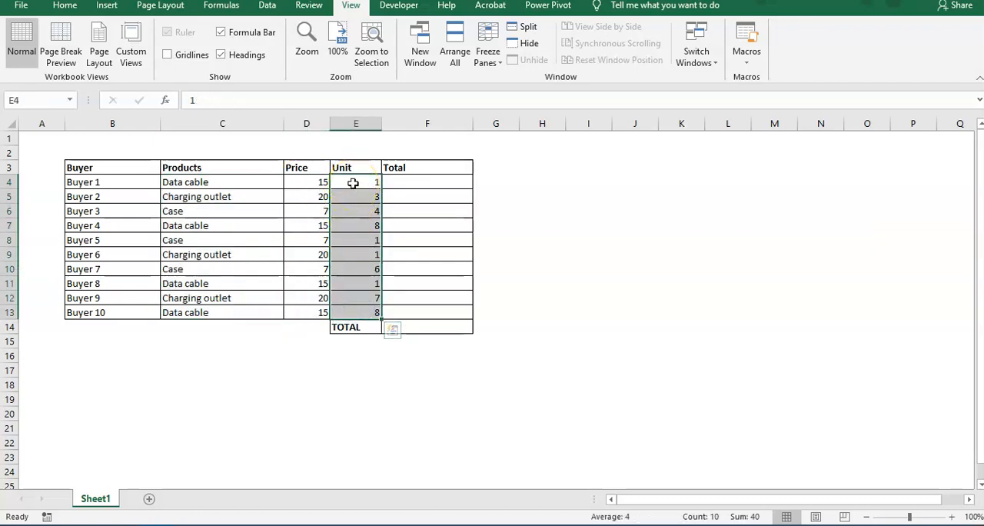
mouse_move(405, 187)
left_mouse_down()
mouse_move(418, 224)
mouse_move(412, 179)
left_mouse_up()
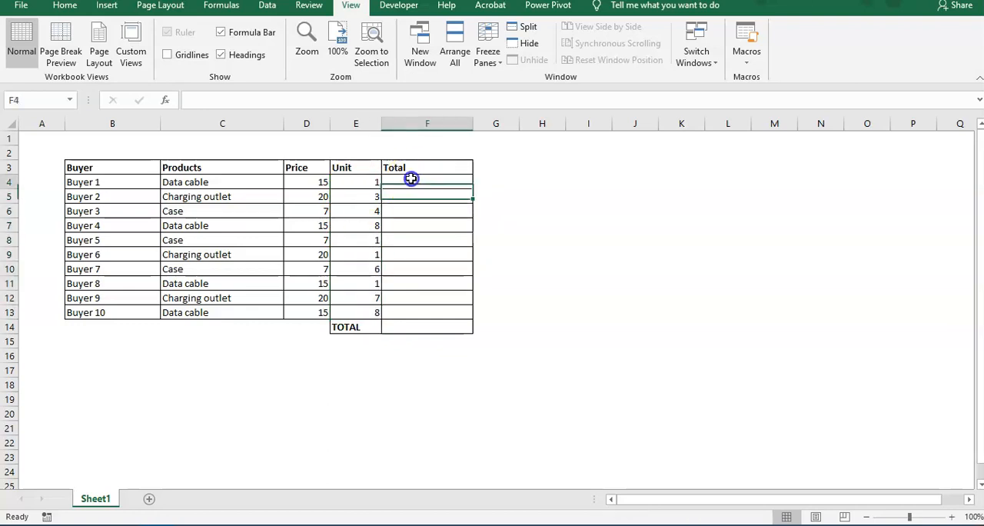
left_click(303, 185)
left_click(352, 182)
Step: Calculate Buyer 1's total in F4 by multiplying price by unit with =D4*E4
left_click(410, 182)
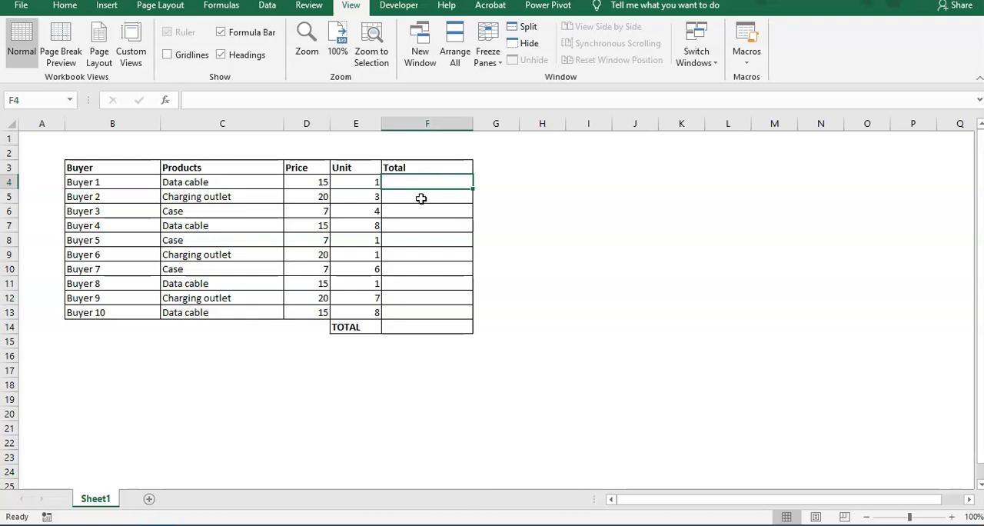
type("=")
key("Left")
key("Left")
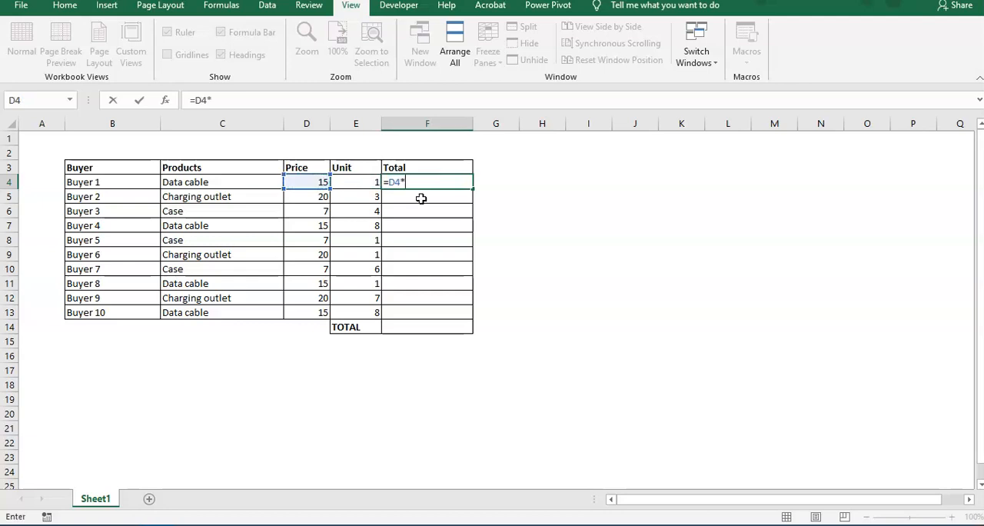
key("Left")
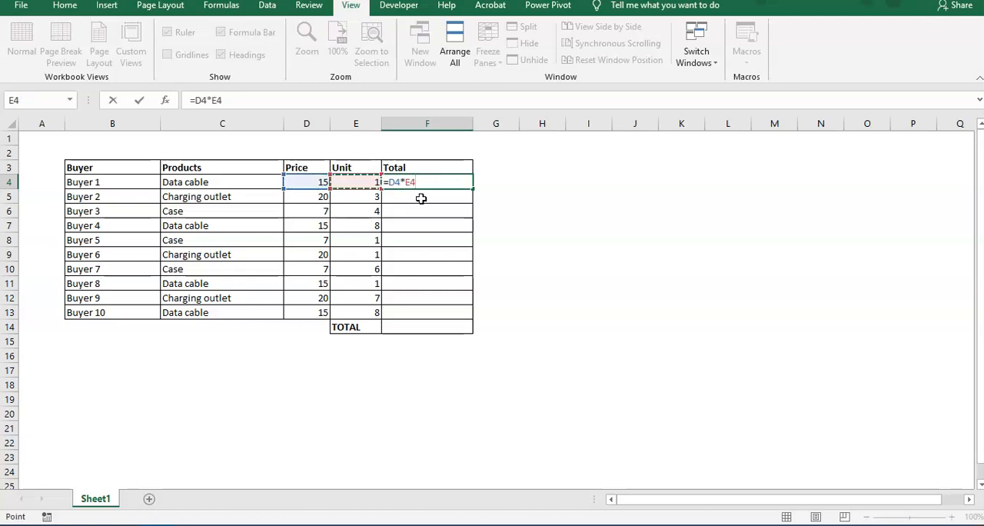
key("Return")
Step: Copy the F4 formula down the Total column through F13 for the remaining buyers
key("Up")
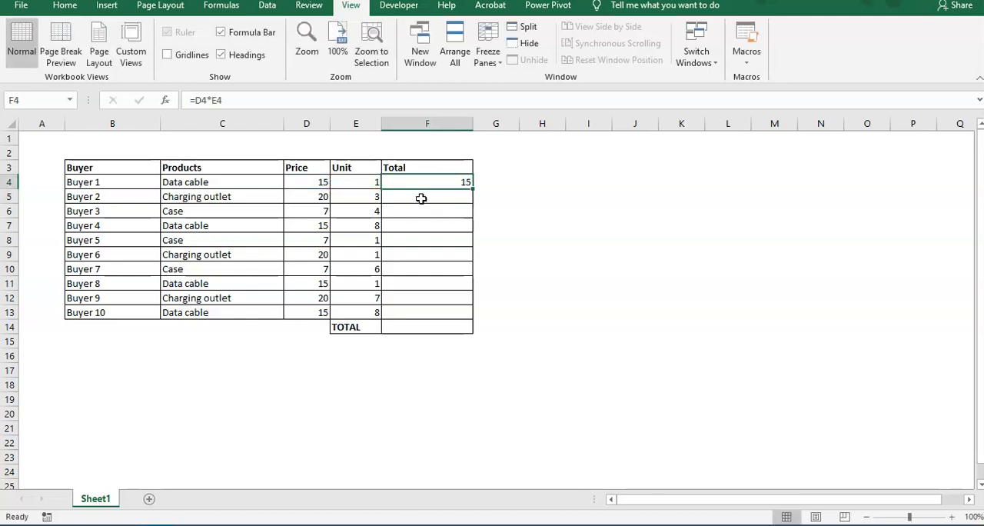
key("ctrl+c")
key("shift+Down")
key("shift+Down")
key("shift+Down")
key("shift+Down")
key("shift+Down")
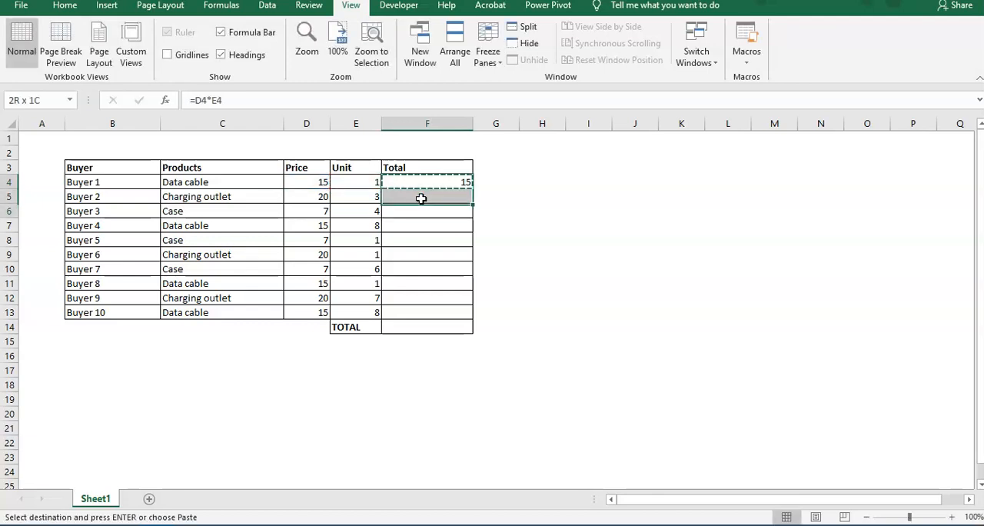
key("shift+Down")
key("shift+Down")
key("shift+Down")
key("shift+Down")
key("ctrl+v")
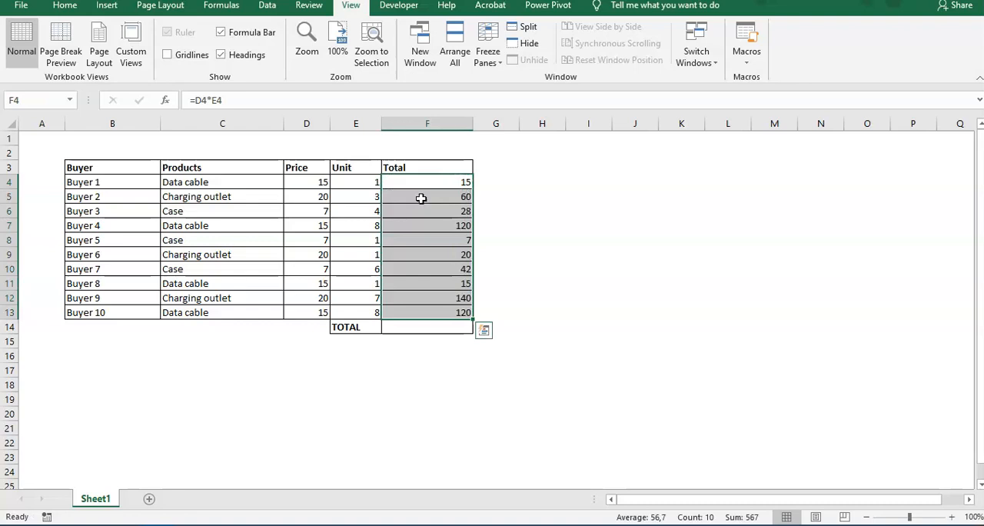
Step: Add up all buyers' totals in F14 with =SUM(F4:F13)
left_click(421, 198)
key("shift+Down")
key("Down")
key("Down")
key("Down")
key("Down")
key("Down")
key("Down")
key("Down")
key("Down")
key("Down")
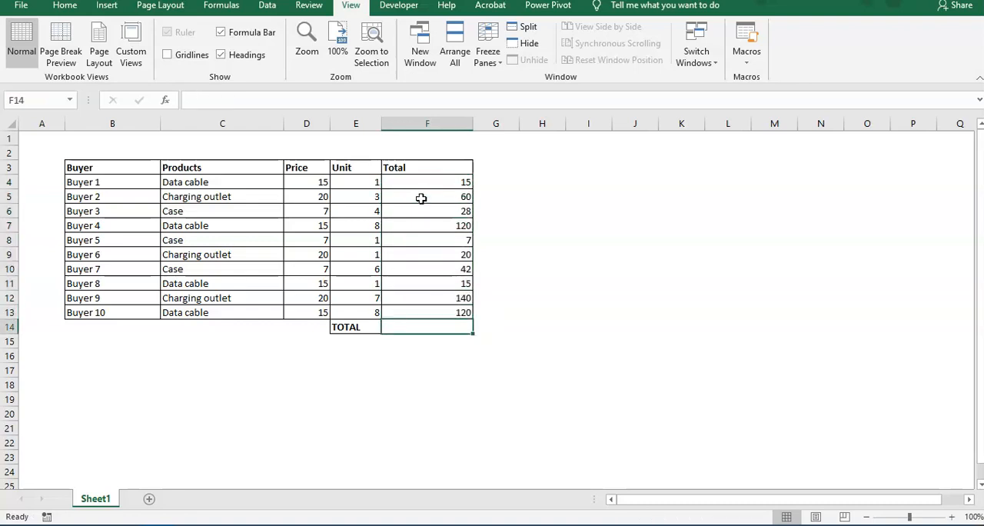
type("=sum(")
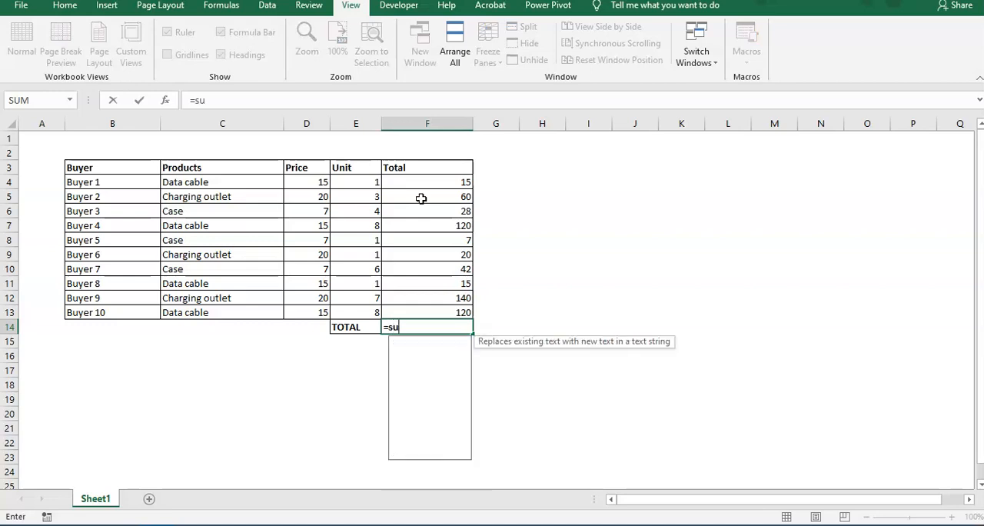
key("Up")
key("shift+Up")
key("shift+Up")
key("shift+Up")
key("shift+Up")
key("shift+Up")
key("shift+Up")
key("shift+Up")
key("shift+Up")
key("shift+Up")
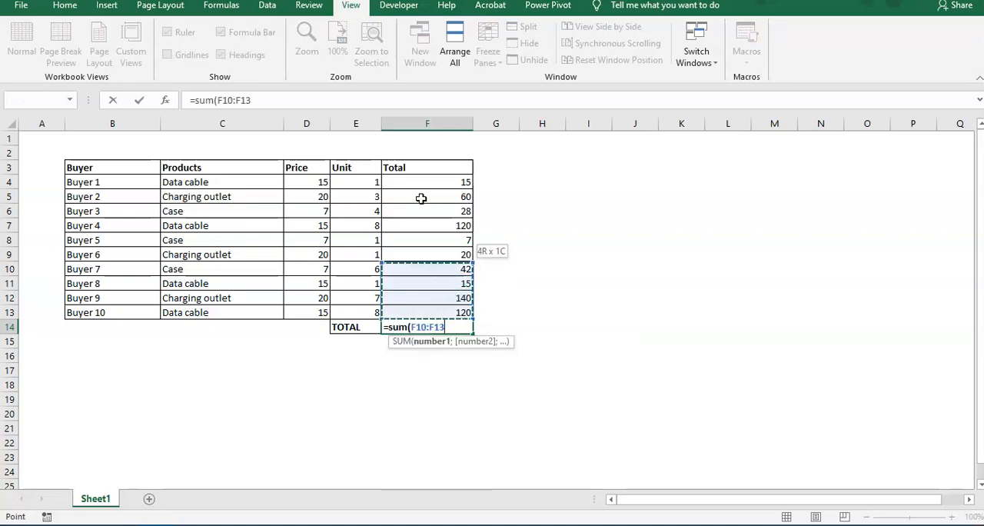
key("Return")
Step: Review the row formulas in the Total column and the sum beneath them
key("Up")
key("Up")
key("Down")
key("Up")
key("Up")
key("Up")
key("ctrl+Up")
key("Down")
key("ctrl+Down")
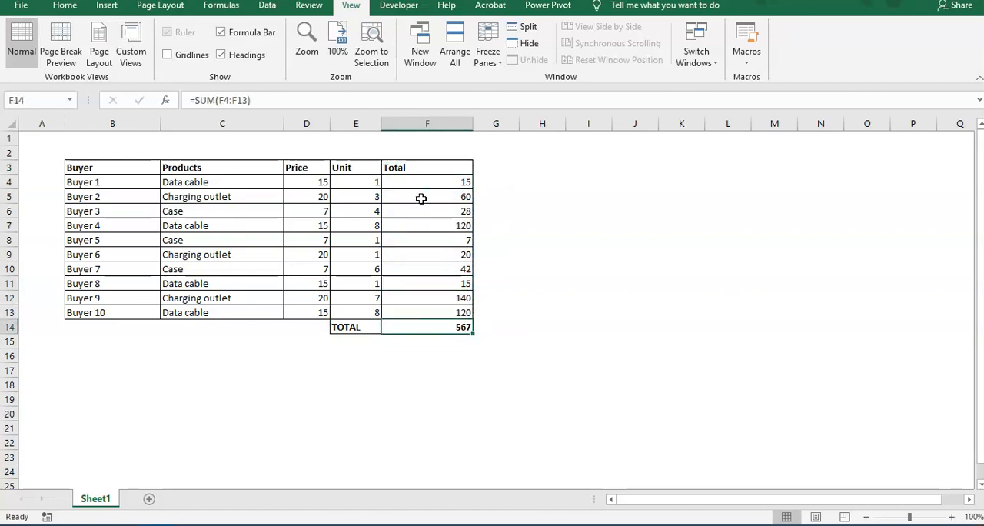
Step: Duplicate the TOTAL row E14:F14 into row 15 and clear the copied formula from F15
key("Left")
key("Down")
key("Up")
key("shift+Right")
key("ctrl+c")
key("Down")
key("ctrl+v")
key("Right")
key("Delete")
key("Up")
key("Left")
key("Down")
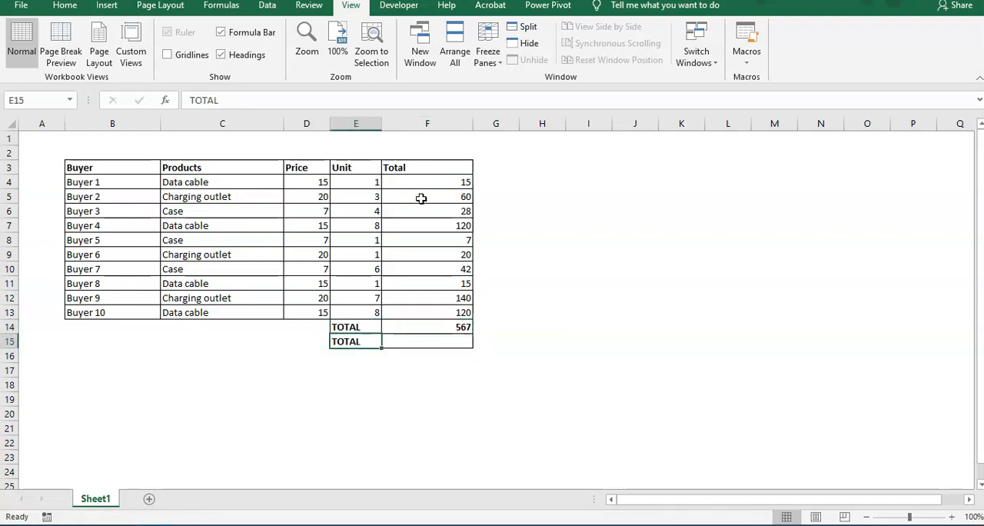
Step: Calculate the grand total in F15 directly from prices and units with =SUMPRODUCT(D4:D13*E4:E13)
key("Right")
type("=s")
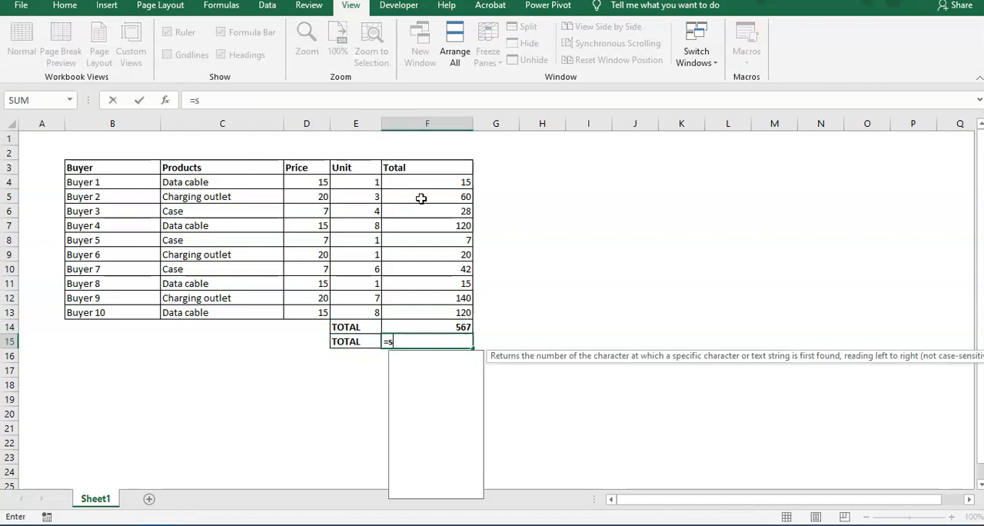
type("umproduct(")
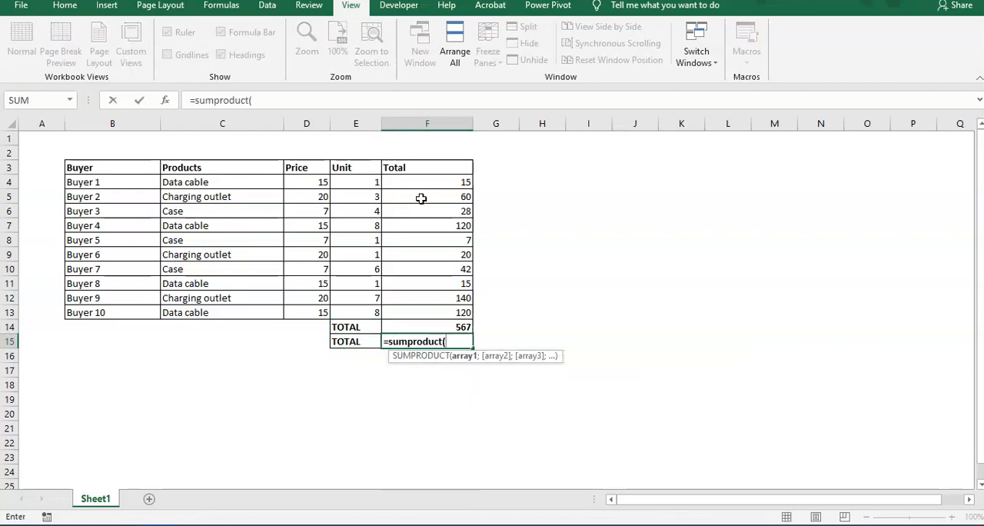
key("Left")
key("Right")
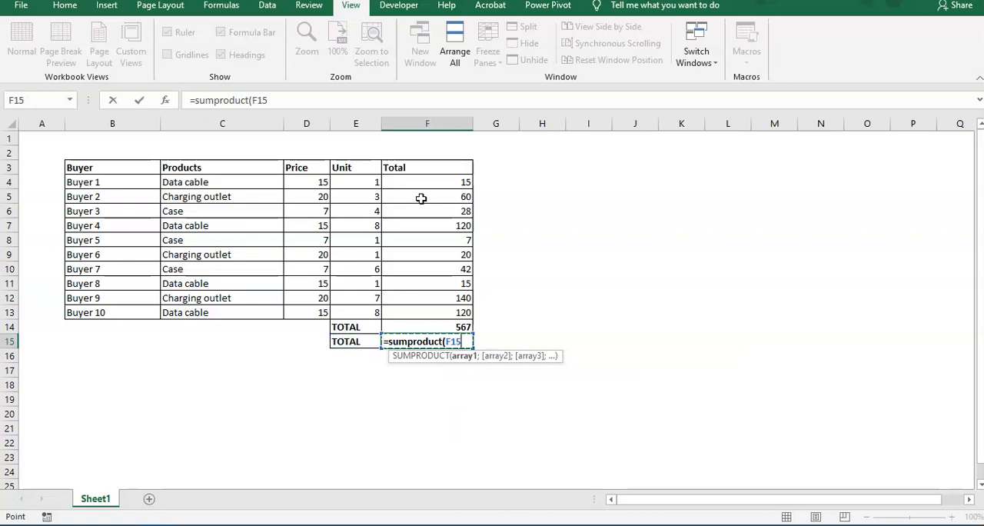
key("Left")
key("Up")
key("Up")
key("Left")
key("ctrl+Up")
key("Down")
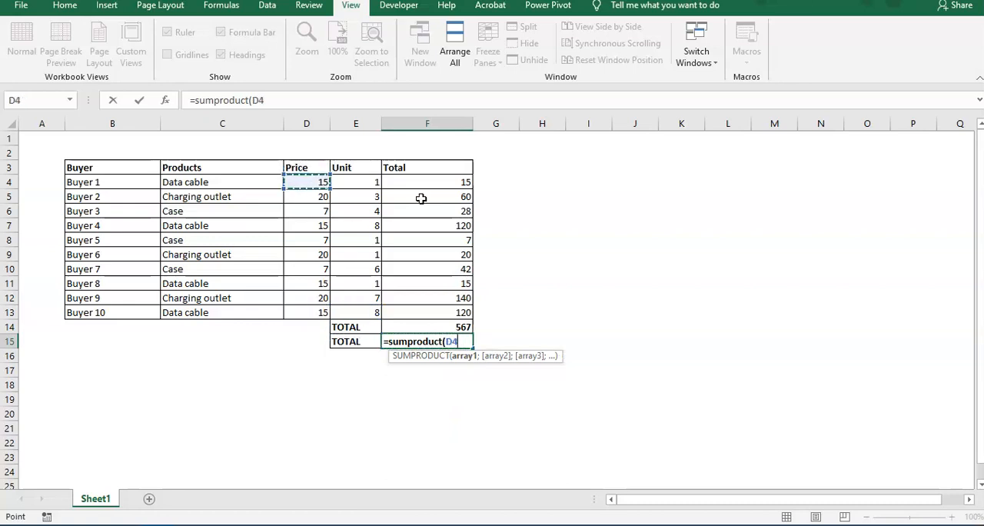
key("ctrl+shift+Down")
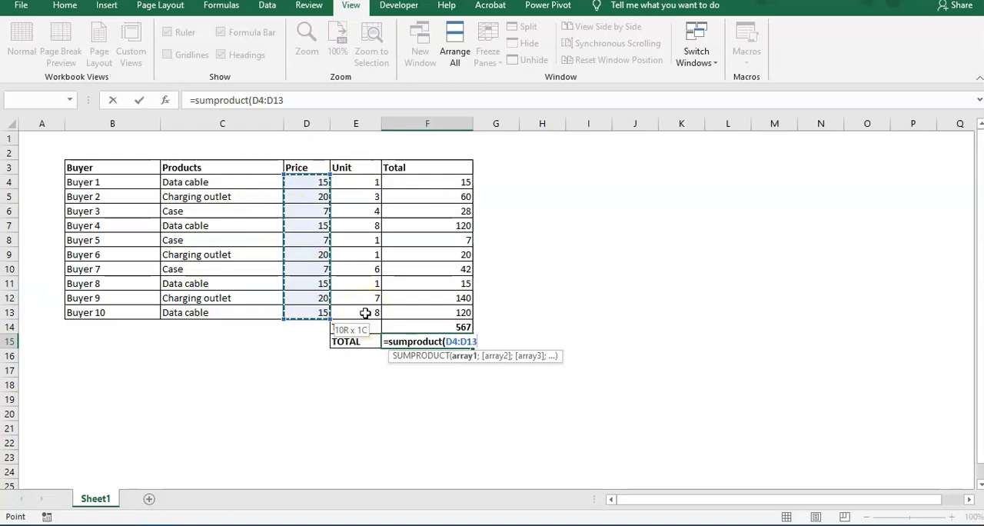
type("*")
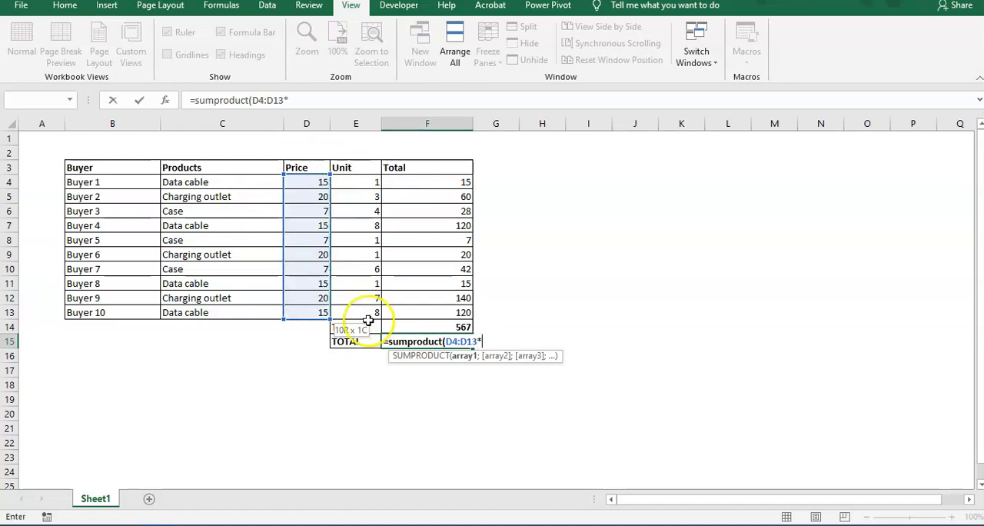
left_click_drag(347, 183, 345, 313)
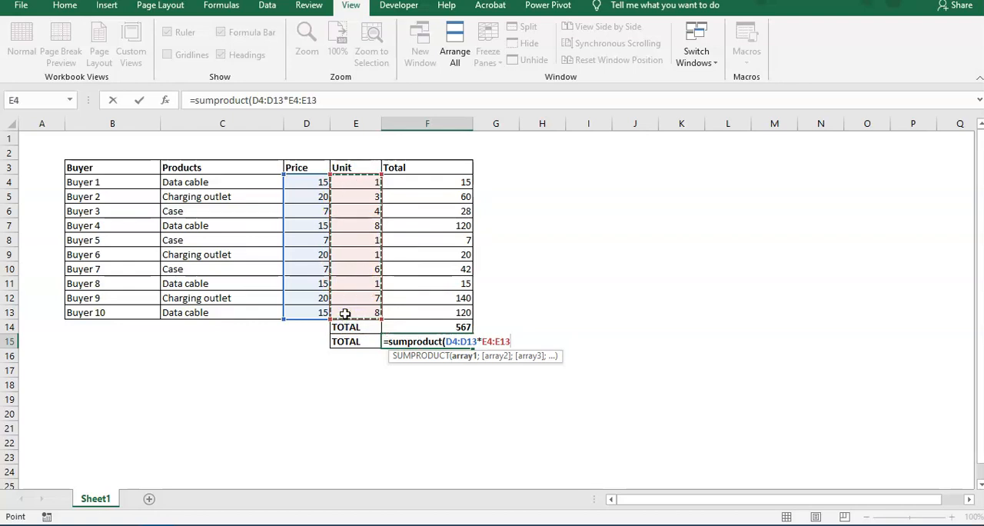
type(")")
key("Return")
Step: Compare the SUM result in F14 with the SUMPRODUCT result in F15
left_click(461, 339)
left_click(460, 328)
left_click(460, 341)
left_click(460, 327)
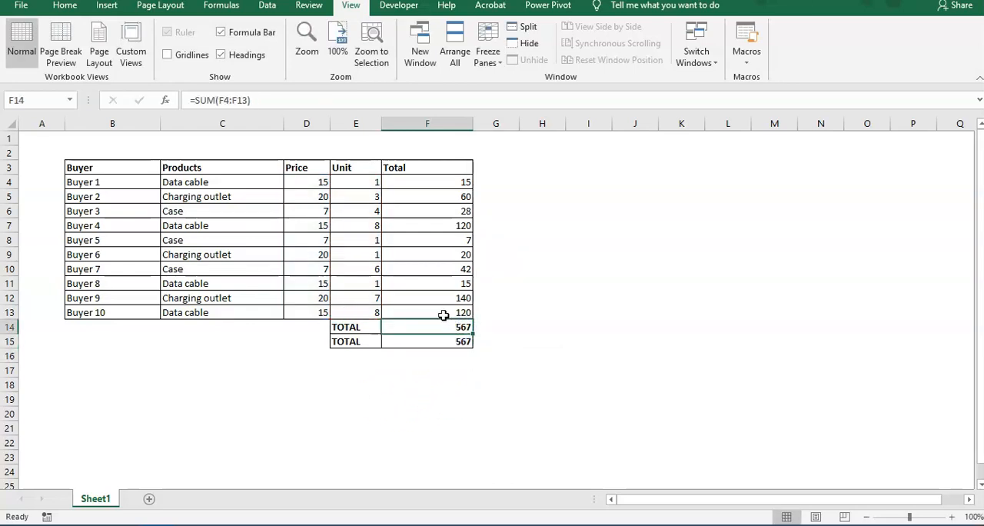
Step: Review the price, unit and row total cells in the first table rows, including the formulas in the Total column
left_click(446, 310)
left_click_drag(302, 183, 454, 192)
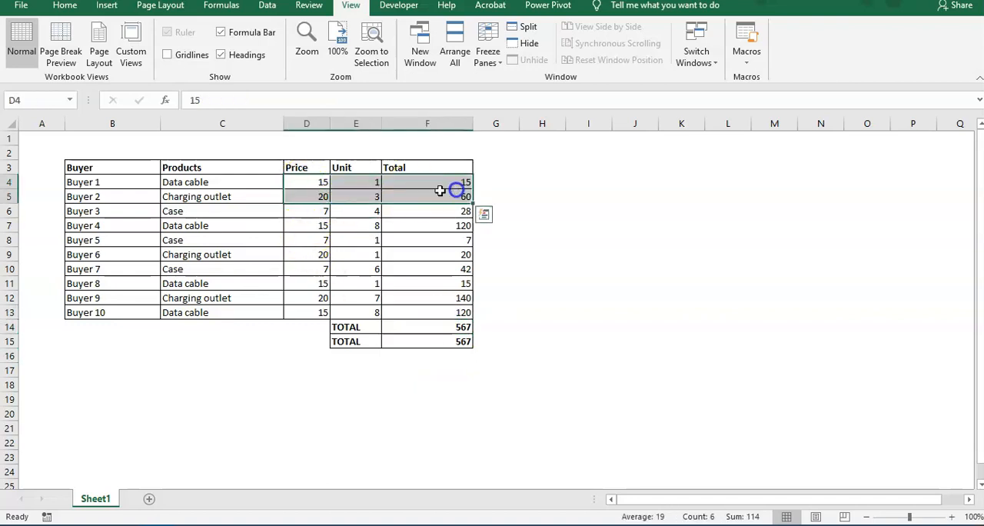
left_click(351, 183)
left_click(322, 182)
left_click(420, 182)
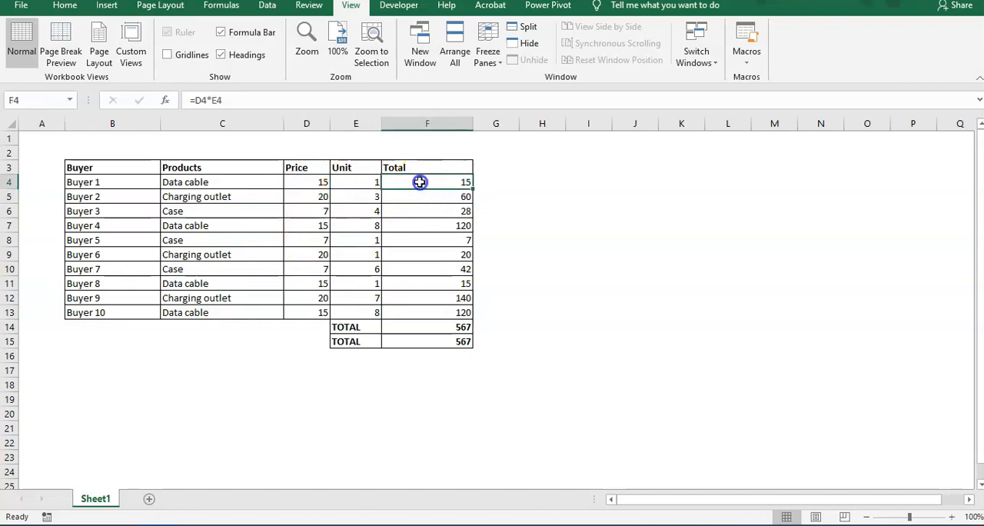
left_click(430, 196)
left_click(432, 225)
left_click(432, 207)
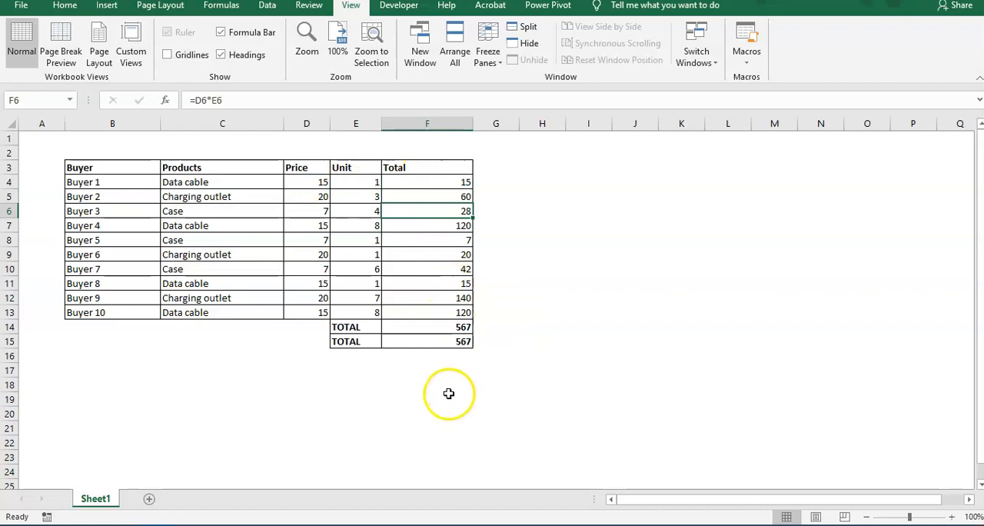
Step: Review the SUMPRODUCT formula in F15 and the price and unit range D4:E13 it multiplies
left_click(428, 342)
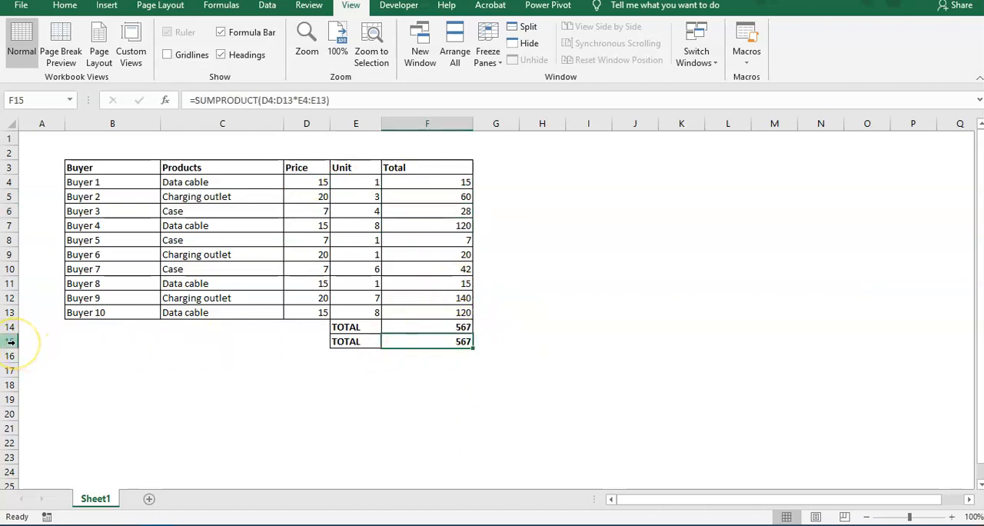
left_click(457, 366)
left_click(458, 342)
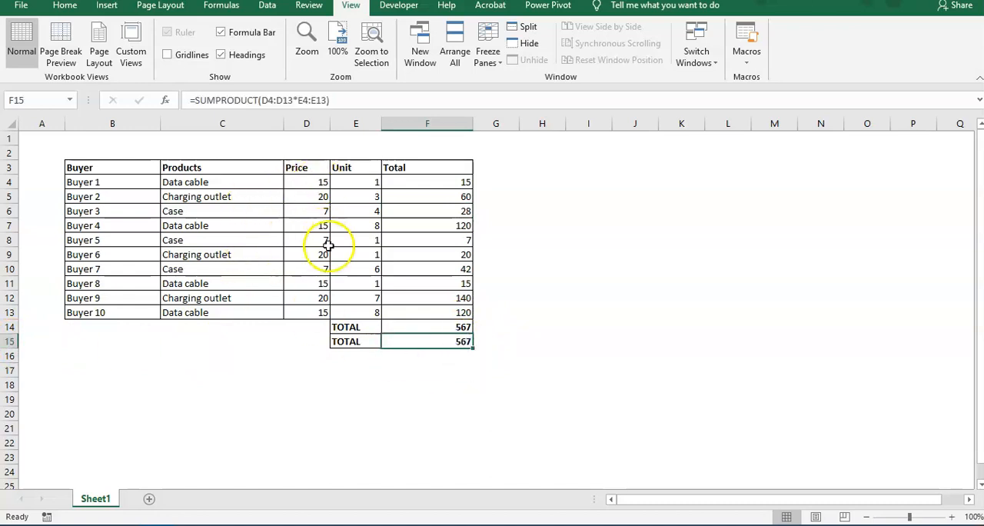
left_click_drag(319, 185, 345, 312)
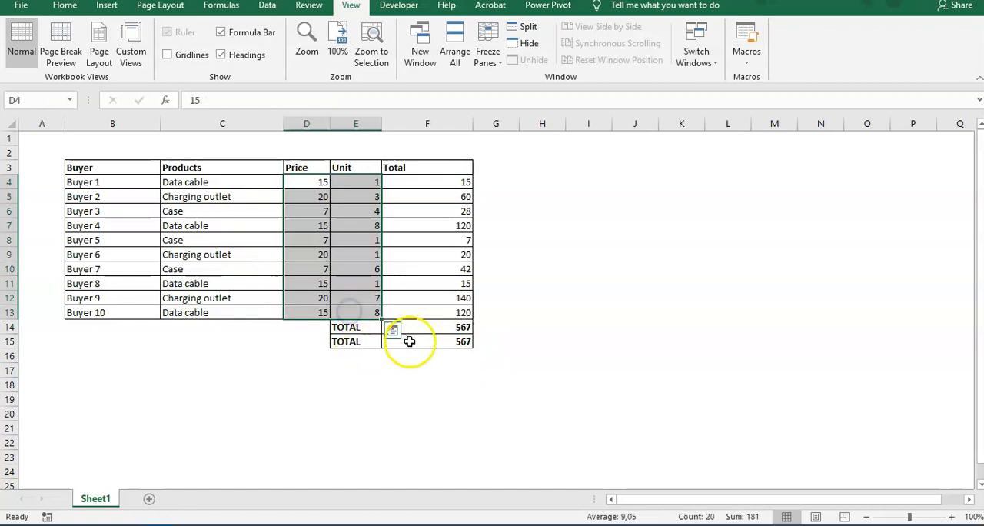
left_click(436, 339)
left_click(435, 367)
left_click(500, 339)
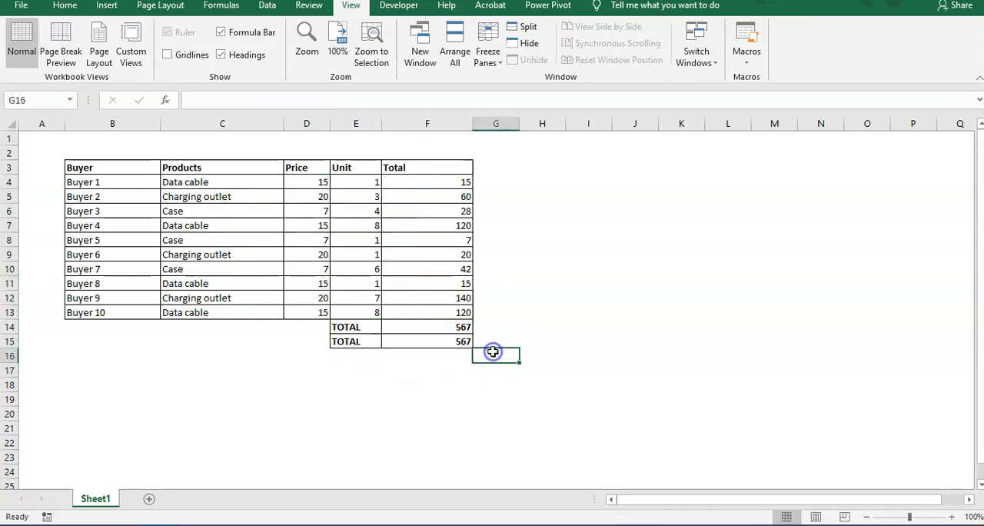
Step: Enter the bold heading Data cable in I3 and widen column I to fit it
left_click(577, 241)
left_click(577, 194)
left_click(579, 167)
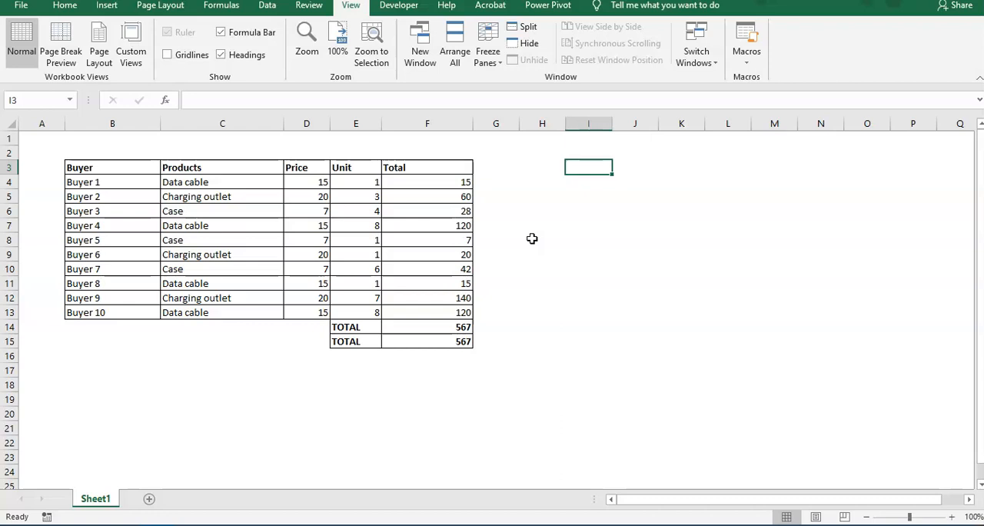
type("d")
key("BackSpace")
type("Data ca")
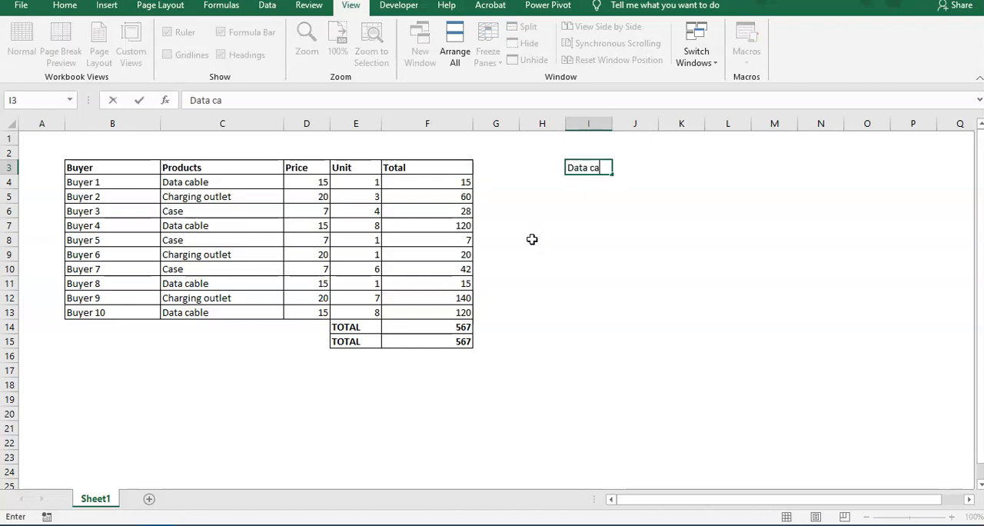
type("ble")
key("Return")
key("Up")
key("ctrl+b")
left_click(601, 175)
left_click_drag(612, 123, 628, 123)
left_click(592, 183)
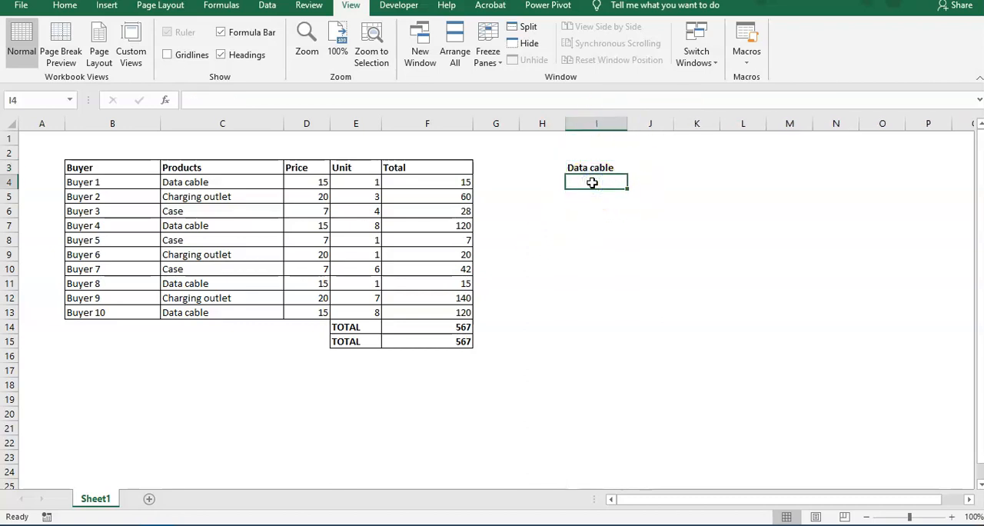
Step: Label cell H4 as Volume
left_click(526, 183)
type("Volume")
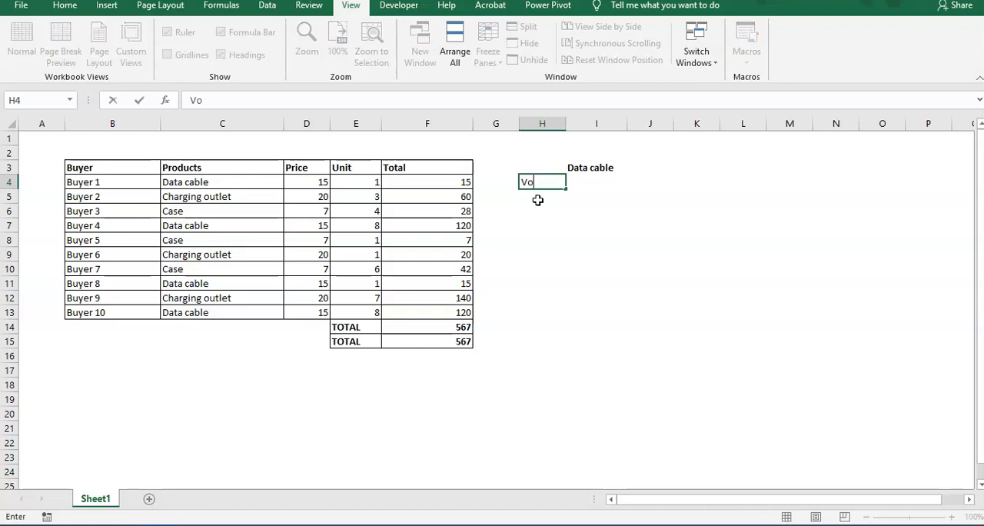
key("Return")
key("Up")
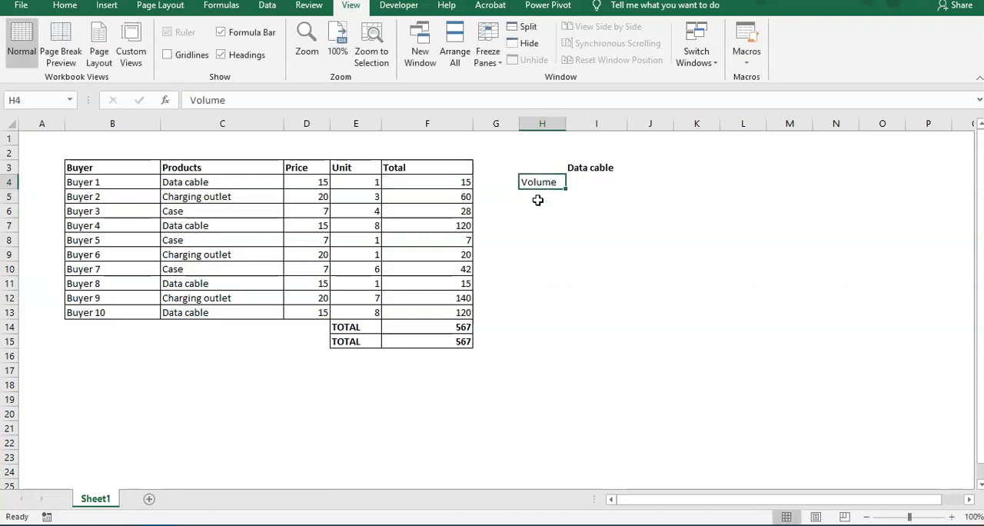
Step: Replace the label in H4 with Quantity
type("Quantiti")
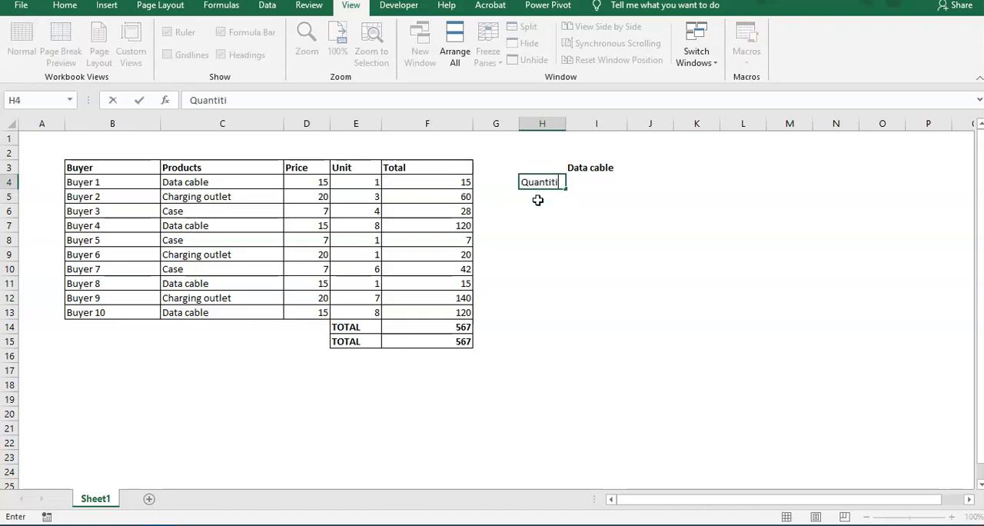
key("BackSpace")
type("y")
key("Return")
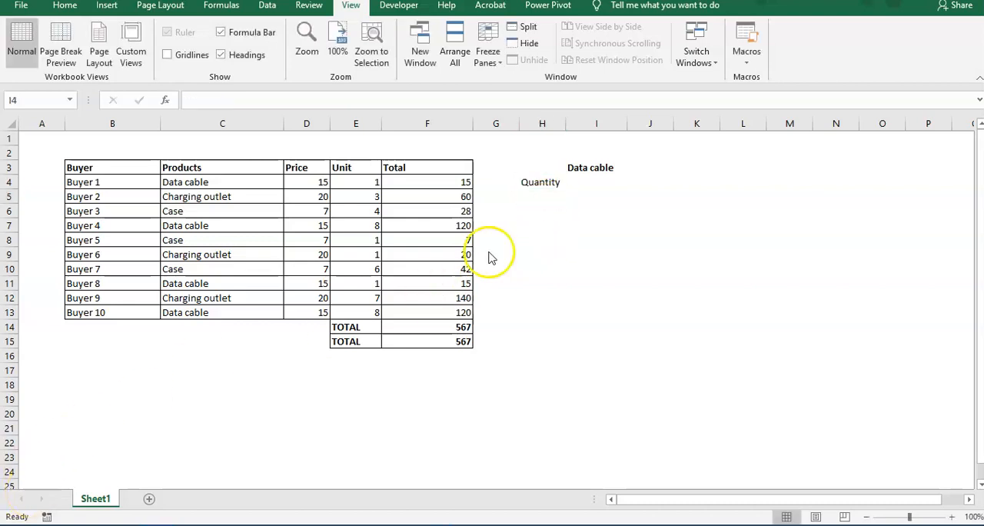
left_click(552, 189)
left_click(550, 185)
left_click(543, 212)
left_click(552, 190)
left_click(594, 185)
left_click(538, 194)
left_click(605, 187)
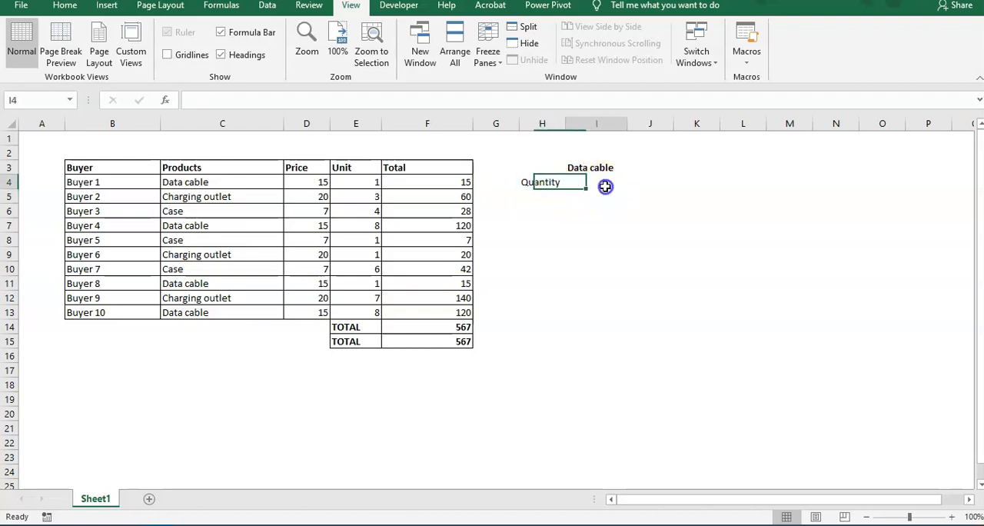
left_click(536, 193)
left_click(534, 187)
left_click(599, 187)
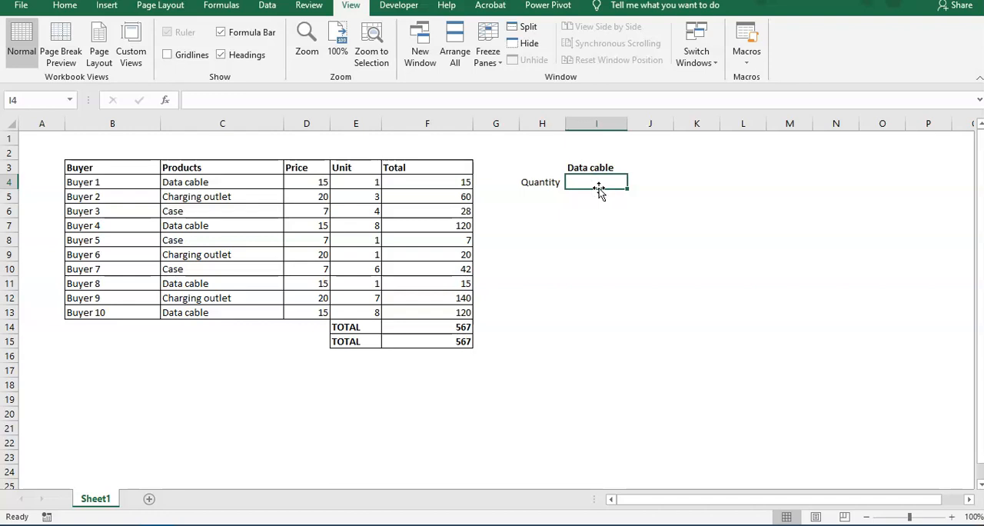
left_click(596, 187)
left_click(593, 198)
Step: Try to calculate the Data cable quantity in I4 with =SUMPRODUCT((D4:D13=I3))
left_click(592, 183)
type("=s")
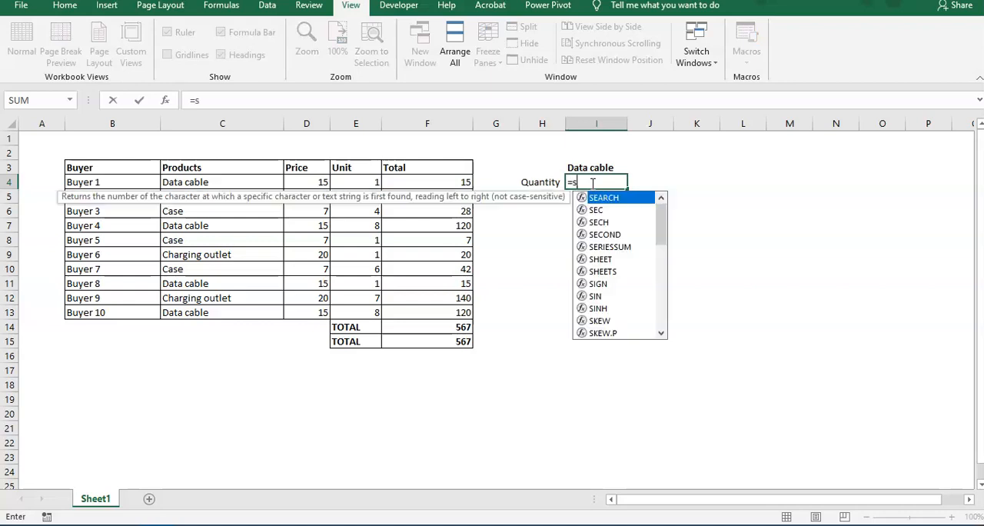
type("umproduc")
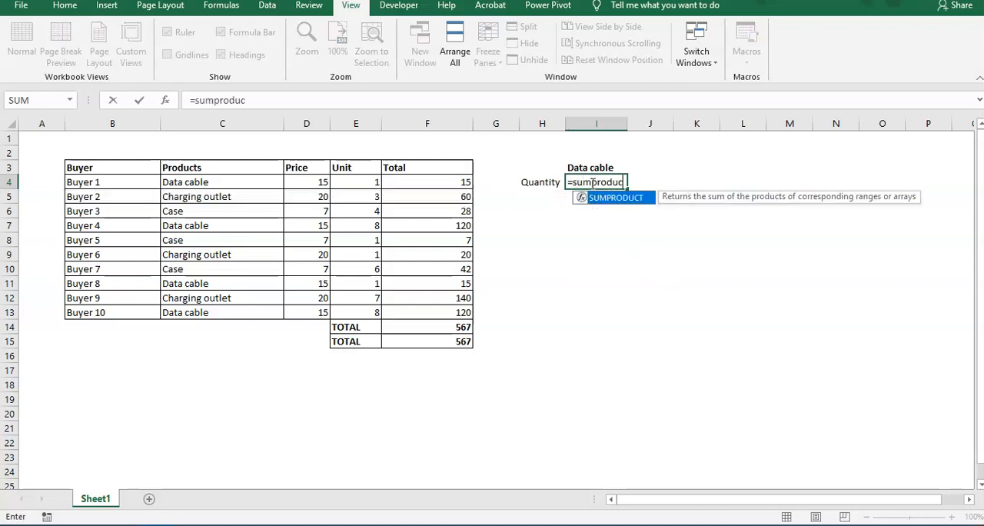
type("t(")
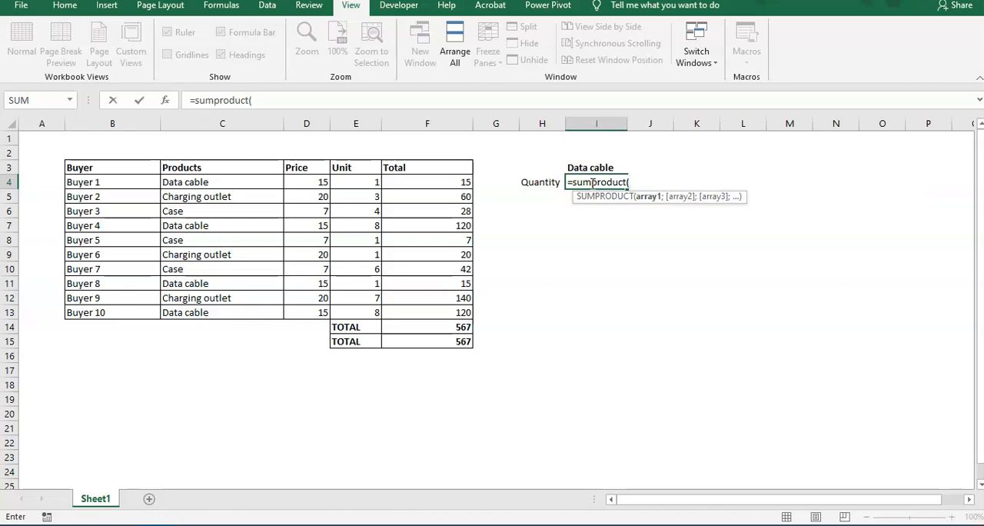
type("(")
key("Left")
key("Left")
key("Left")
key("Left")
key("Left")
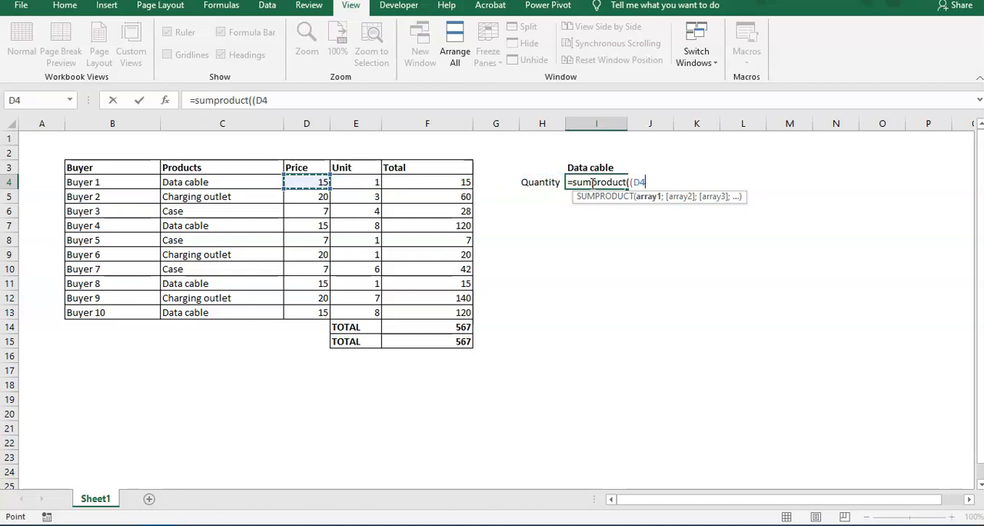
key("shift+Down")
key("shift+Down")
key("shift+Down")
key("shift+Down")
key("shift+Down")
key("shift+Down")
key("shift+Down")
key("shift+Down")
key("shift+Down")
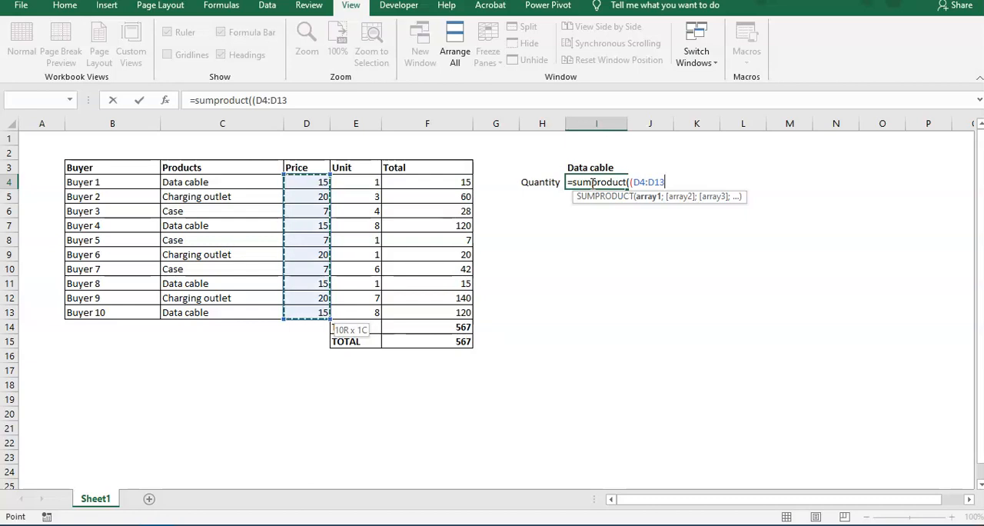
type("=")
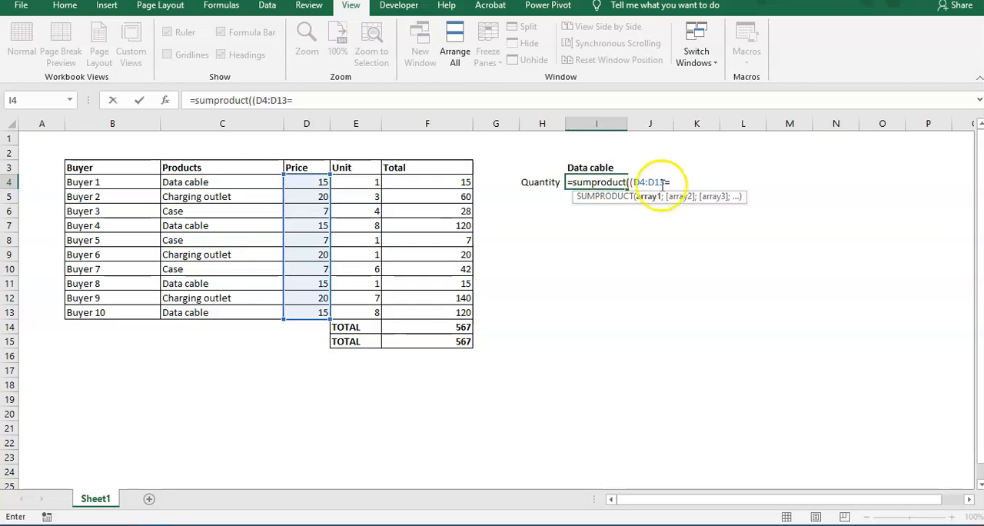
left_click(602, 167)
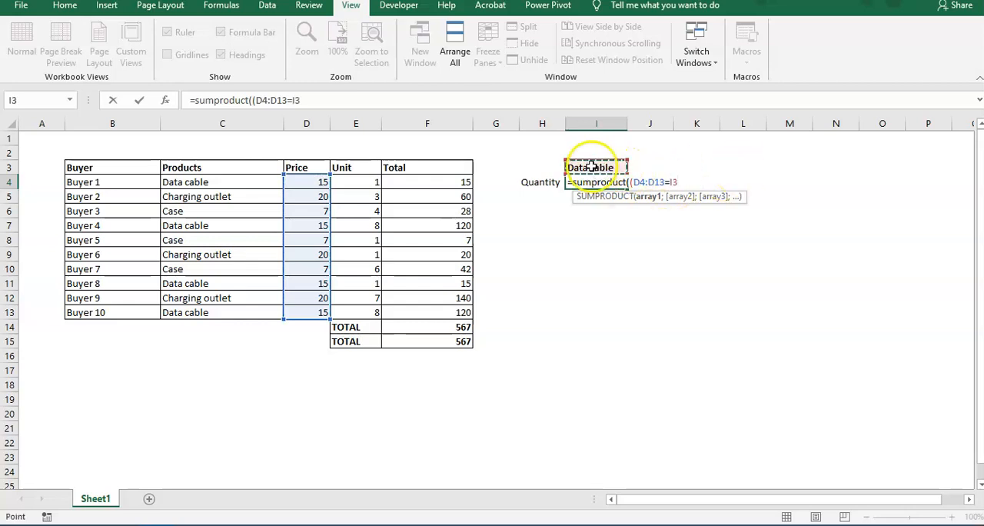
type(")")
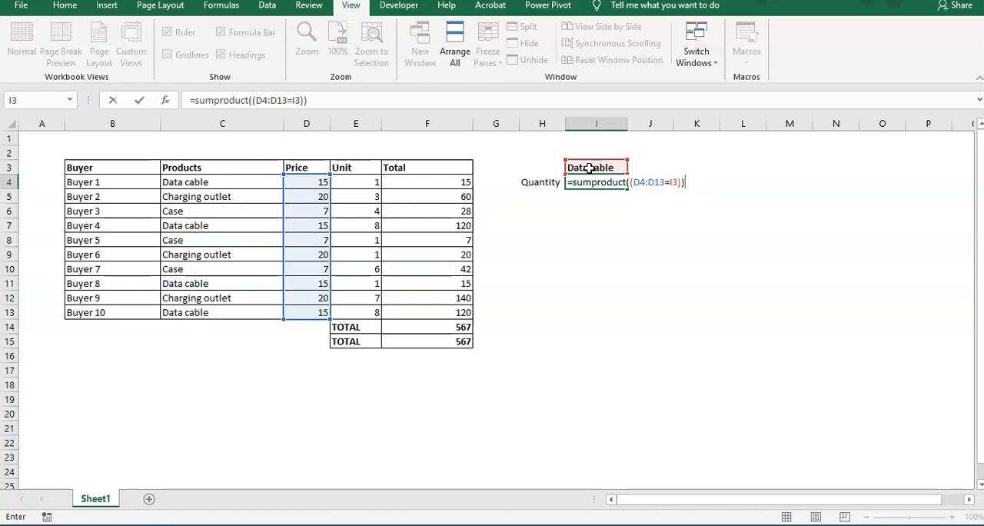
key("Return")
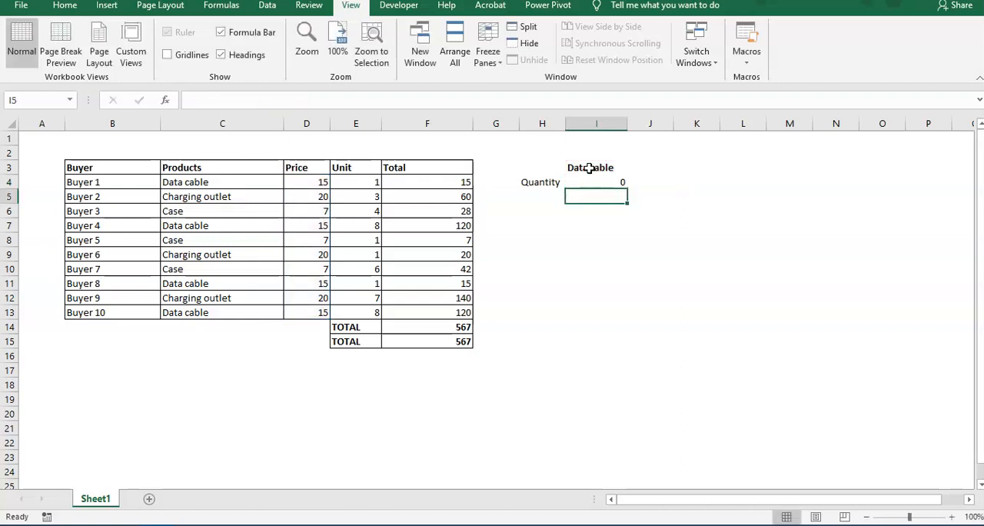
key("Up")
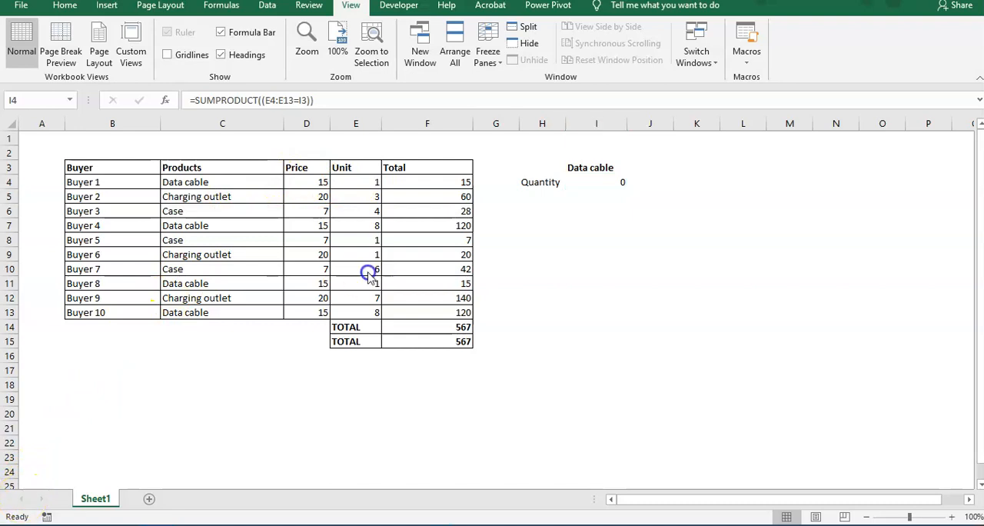
Step: Try the formula in I4 as =SUMPRODUCT((E4:E13=I3)) and examine its condition E4:E13=I3
left_click(612, 183)
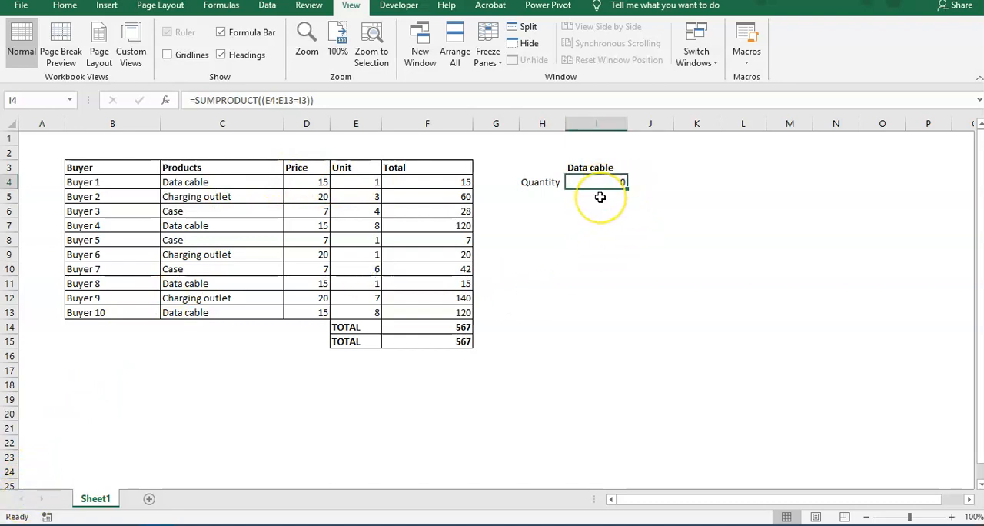
key("F2")
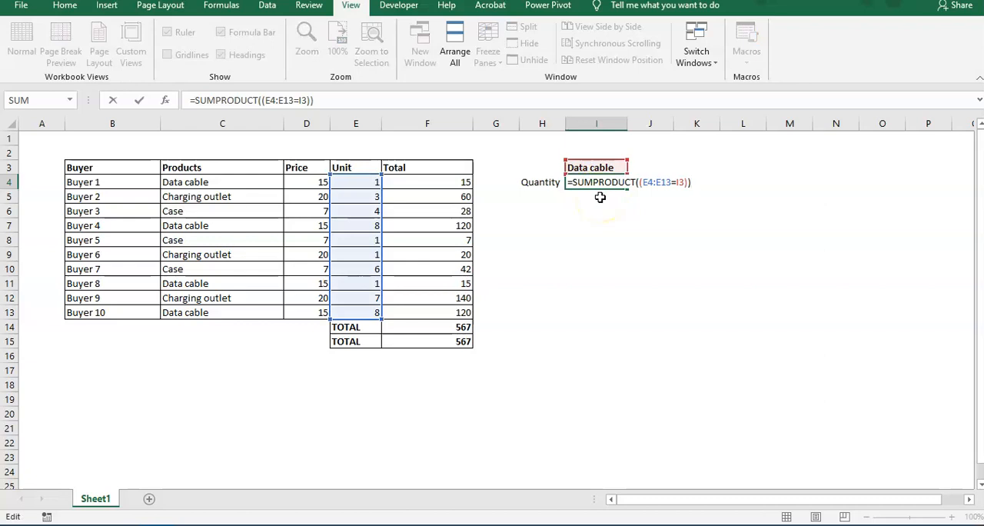
key("ctrl+Return")
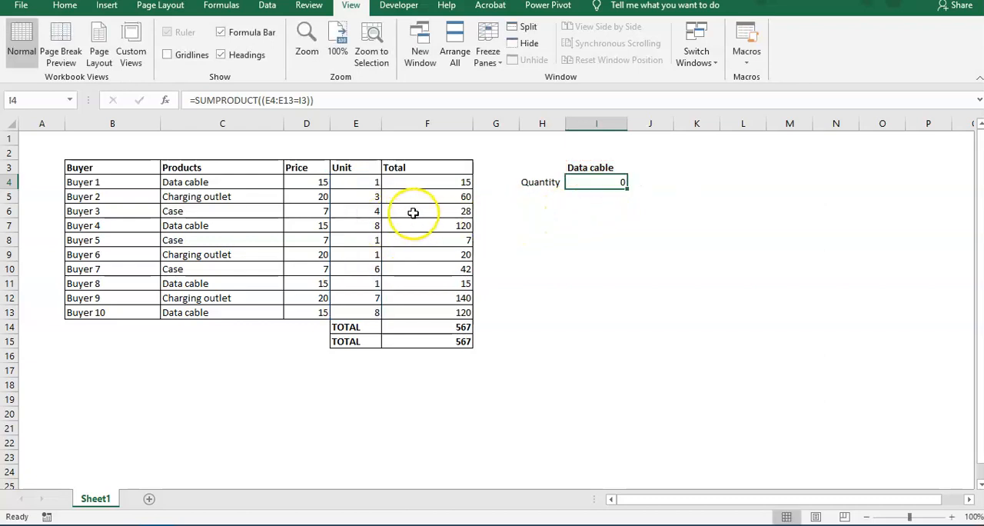
key("F2")
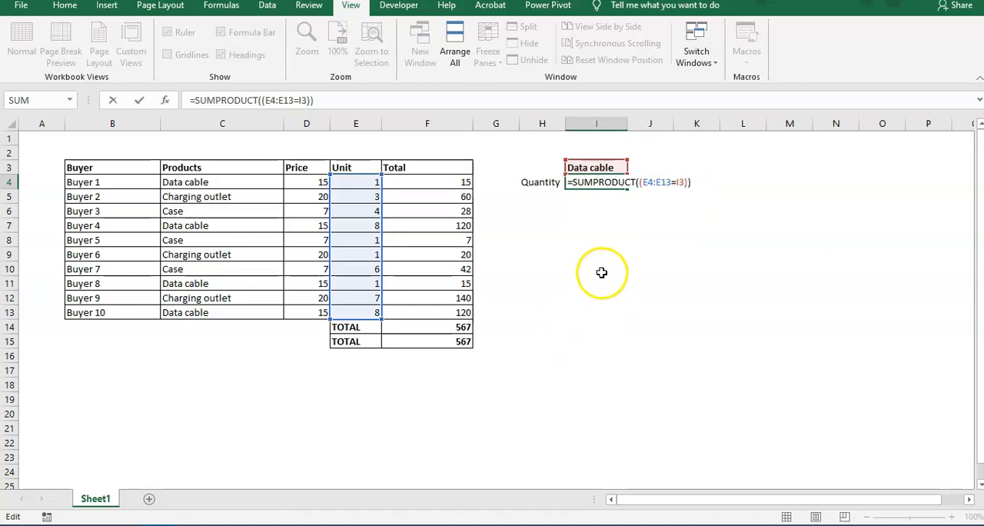
left_click(640, 183)
left_click_drag(641, 183, 686, 183)
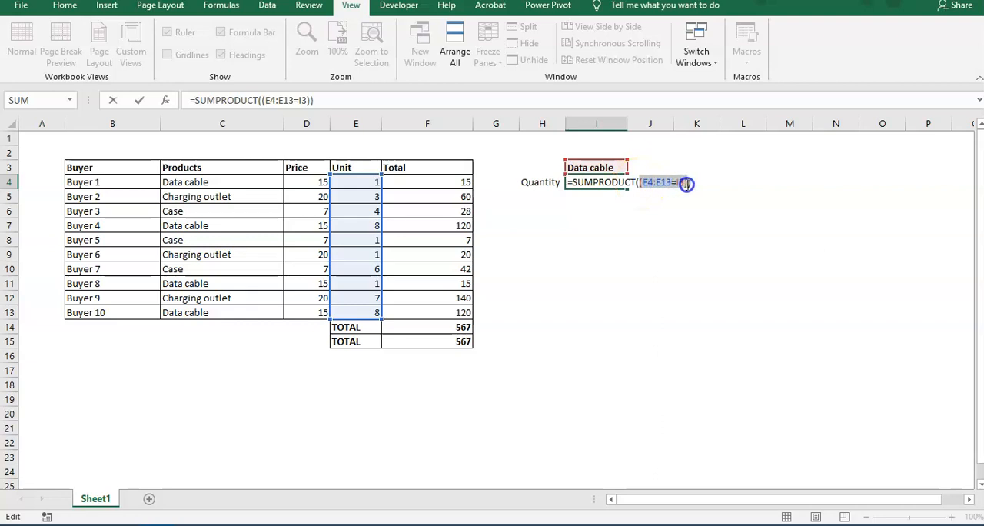
left_click(686, 183)
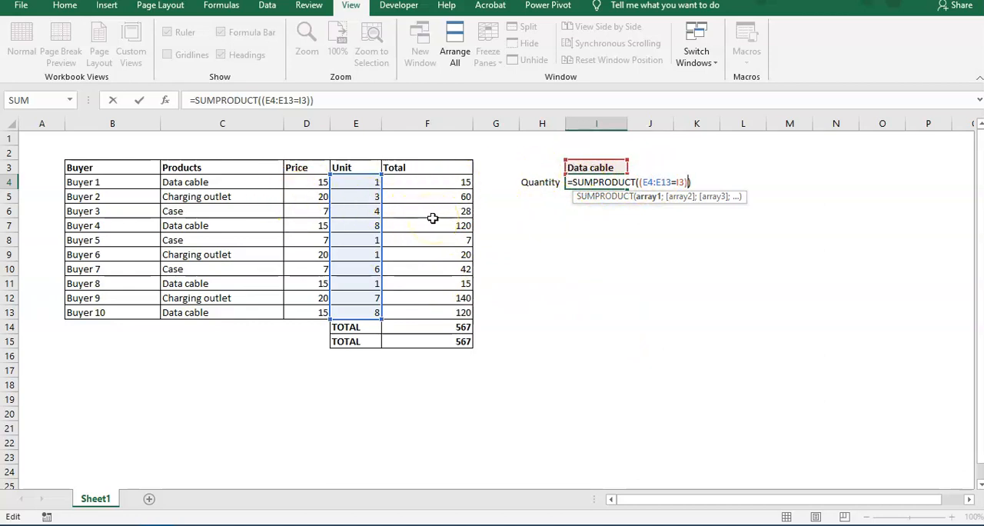
key("ctrl+Return")
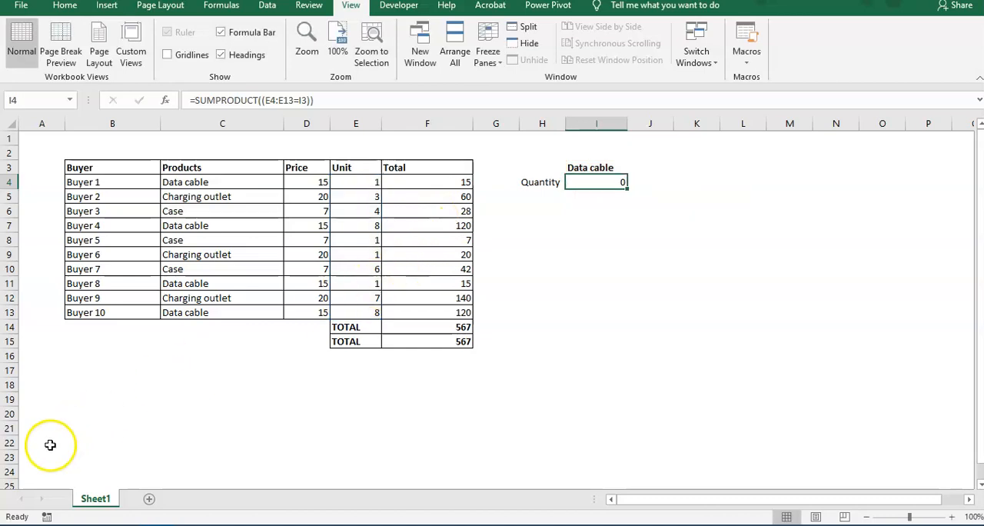
Step: Clear cell I4 and start a new SUMPRODUCT formula there with an opening bracket for a condition
left_click(584, 183)
key("Delete")
type("=")
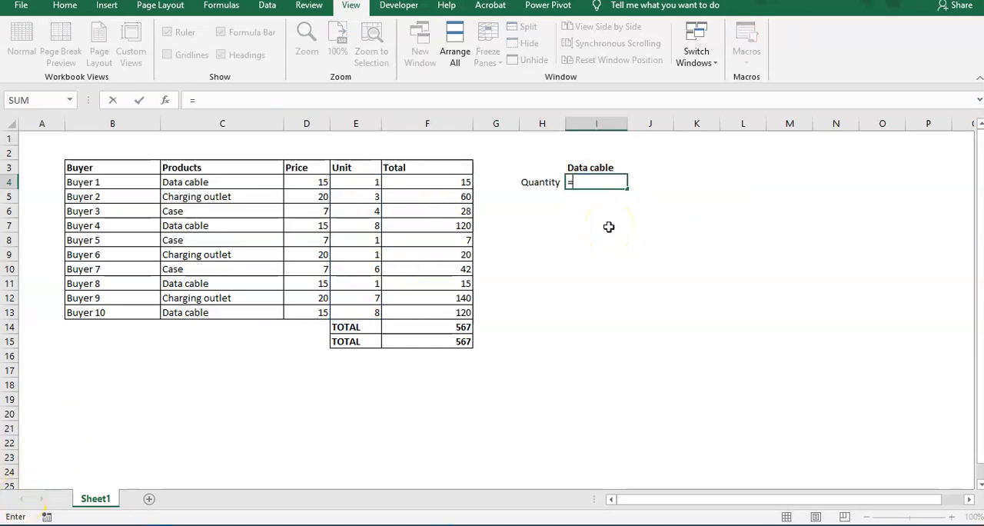
type("sumprod")
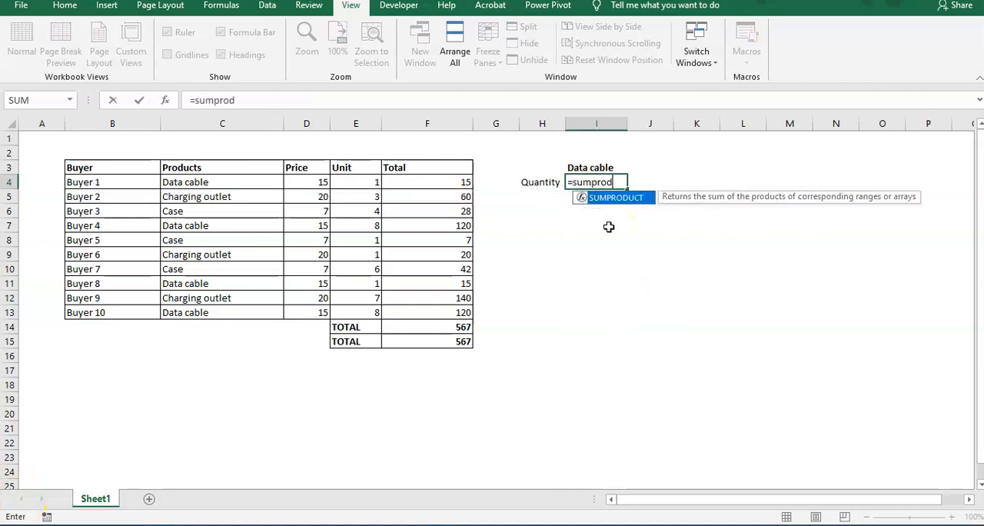
type("uct(")
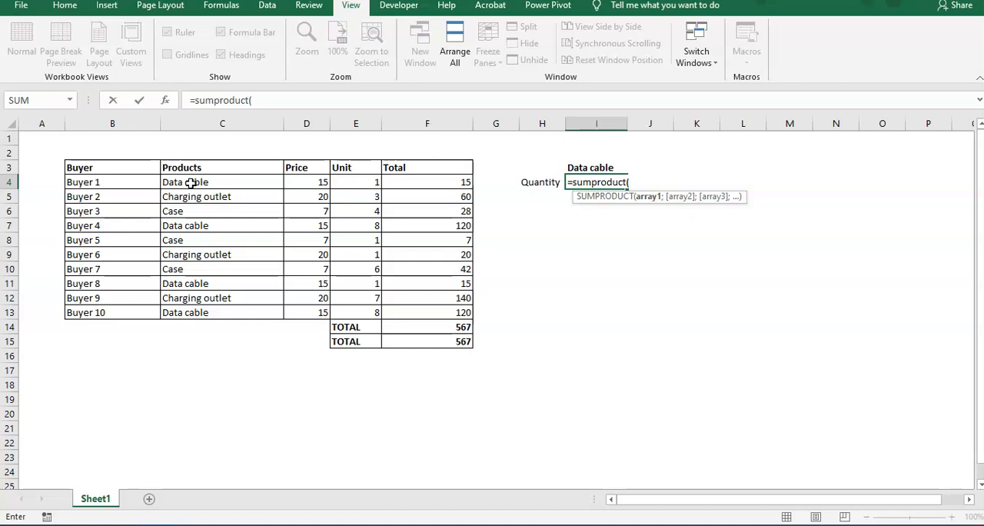
type("(")
Step: Complete the formula in I4 as =SUMPRODUCT((C4:C13=I3)) to match the products against the Data cable heading
left_click_drag(190, 182, 192, 314)
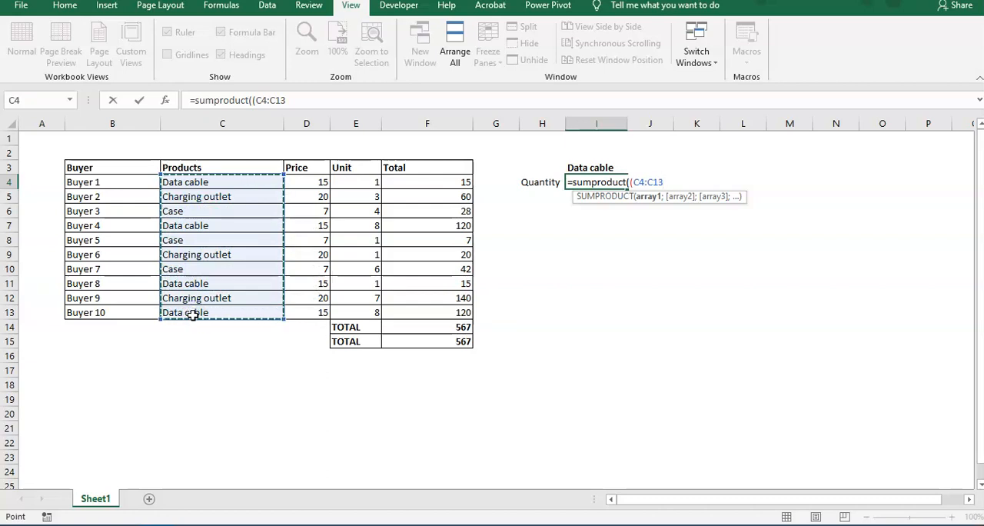
type(")")
key("BackSpace")
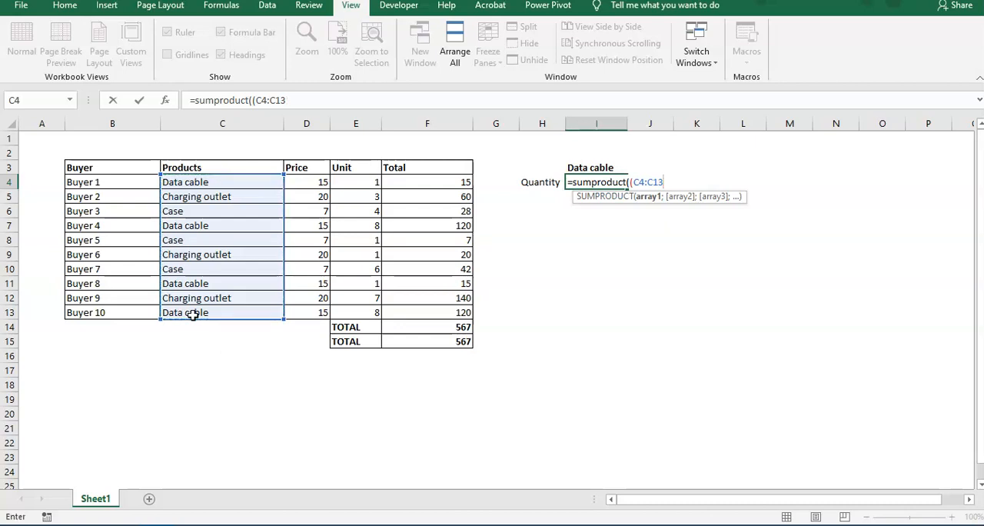
type("=")
left_click(609, 163)
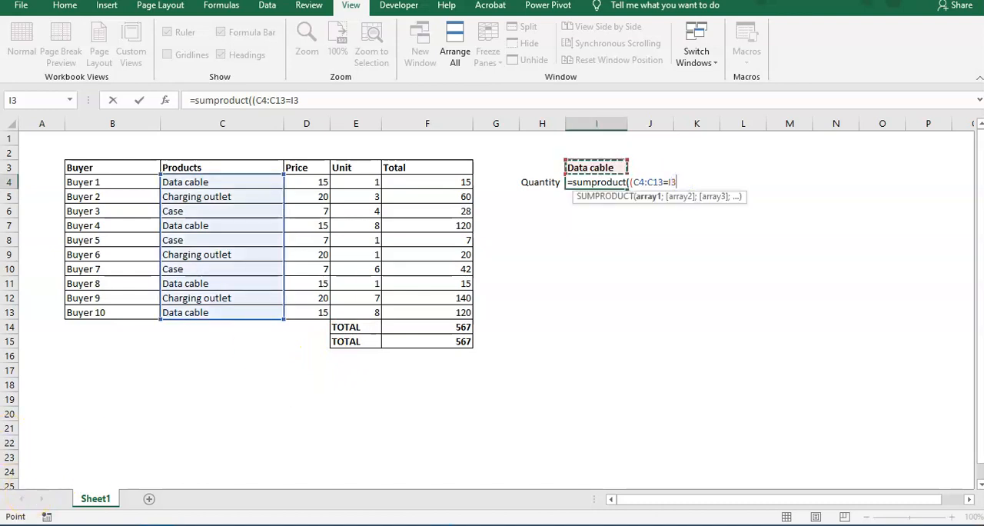
left_click(32, 491)
left_click(331, 100)
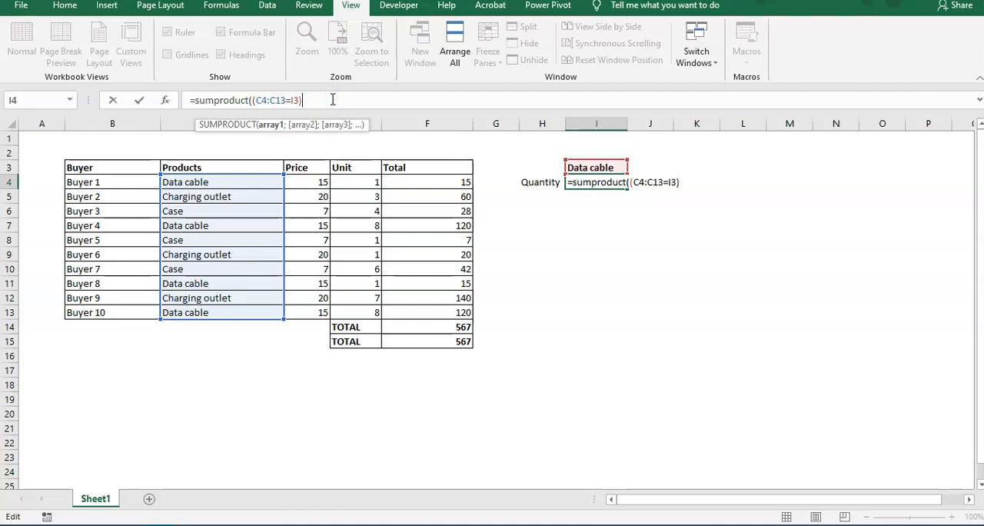
type(")")
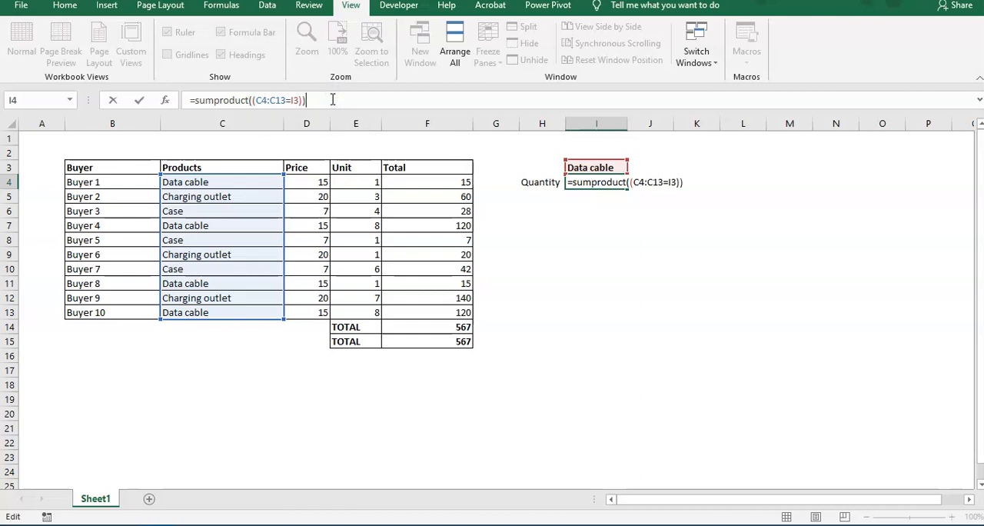
key("ctrl+Return")
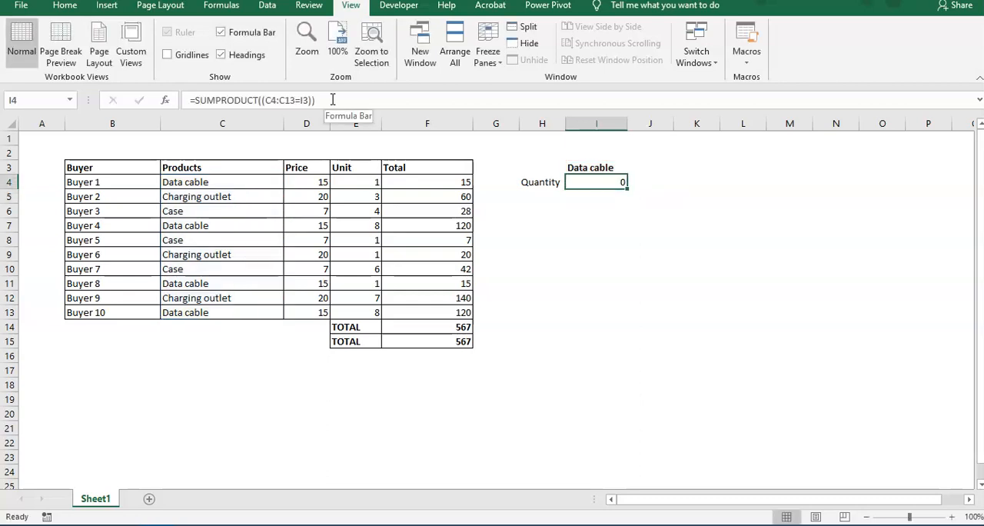
Step: Multiply the condition in I4 by the Unit column so the formula reads =SUMPRODUCT((C4:C13=I3)*E4:E13)
left_click(311, 100)
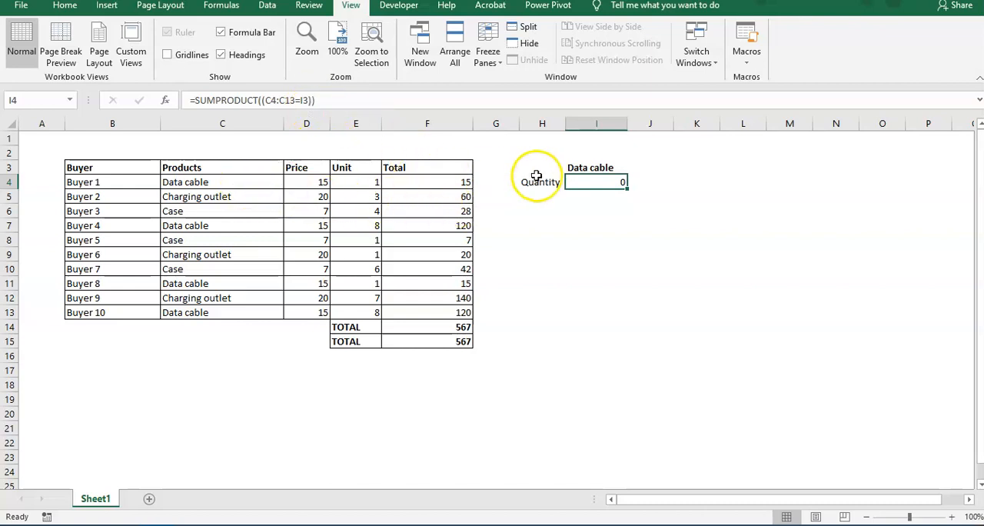
left_click_drag(264, 101, 310, 101)
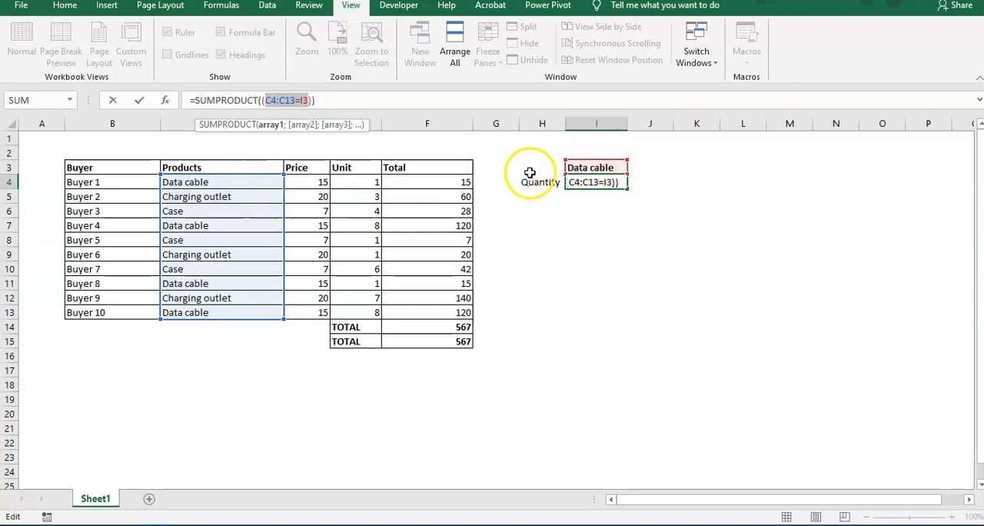
left_click(314, 100)
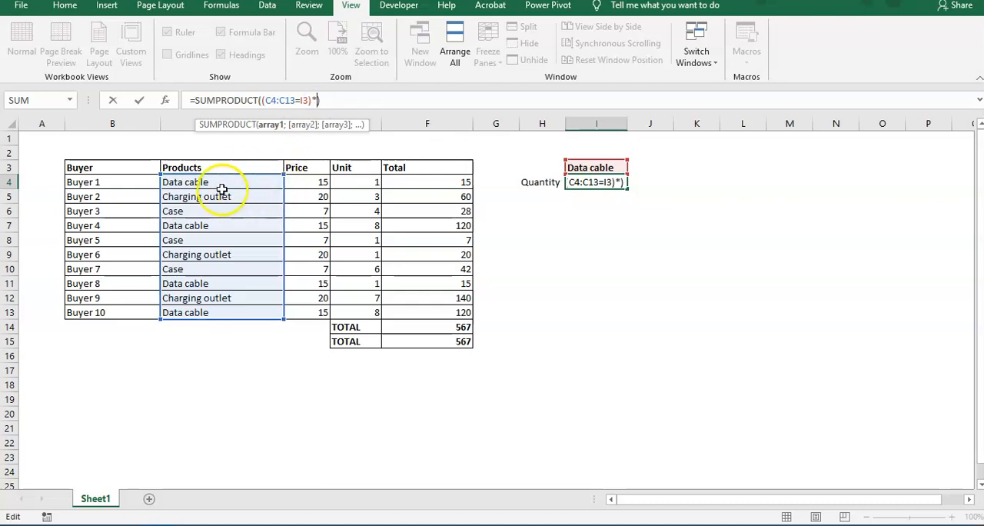
left_click_drag(571, 183, 603, 184)
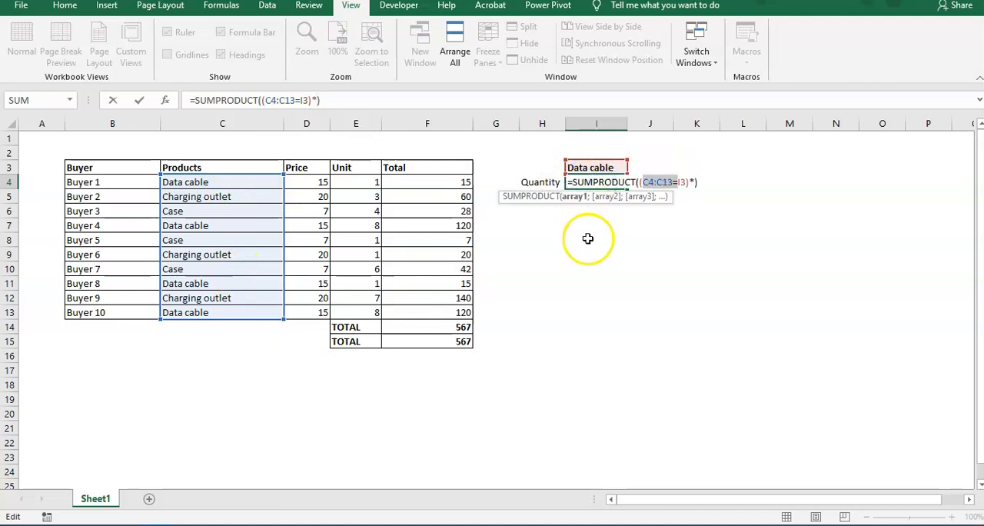
left_click(688, 182)
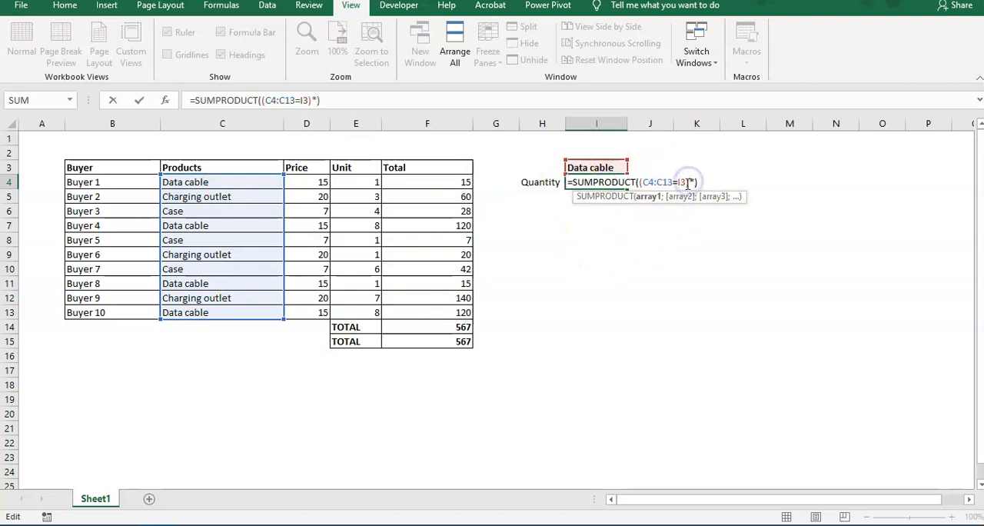
left_click_drag(683, 182, 639, 183)
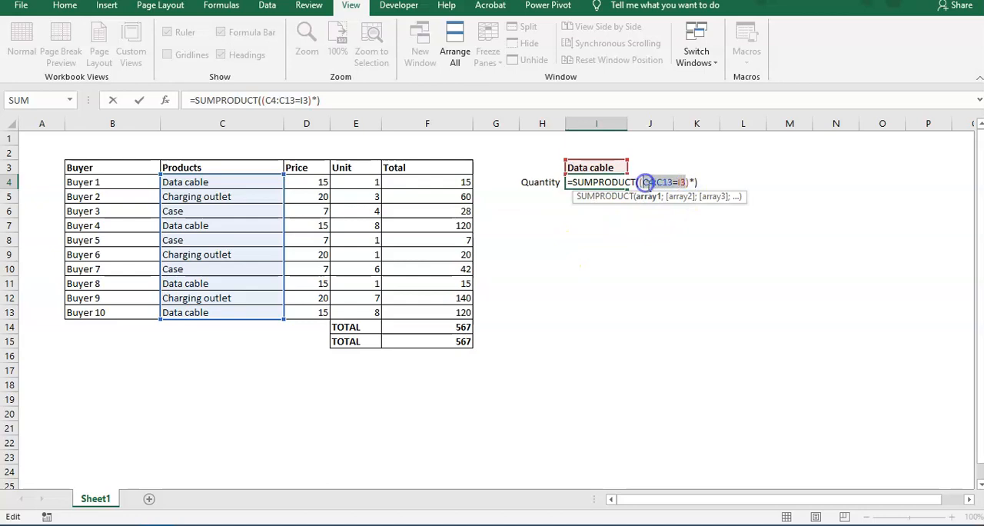
left_click(694, 182)
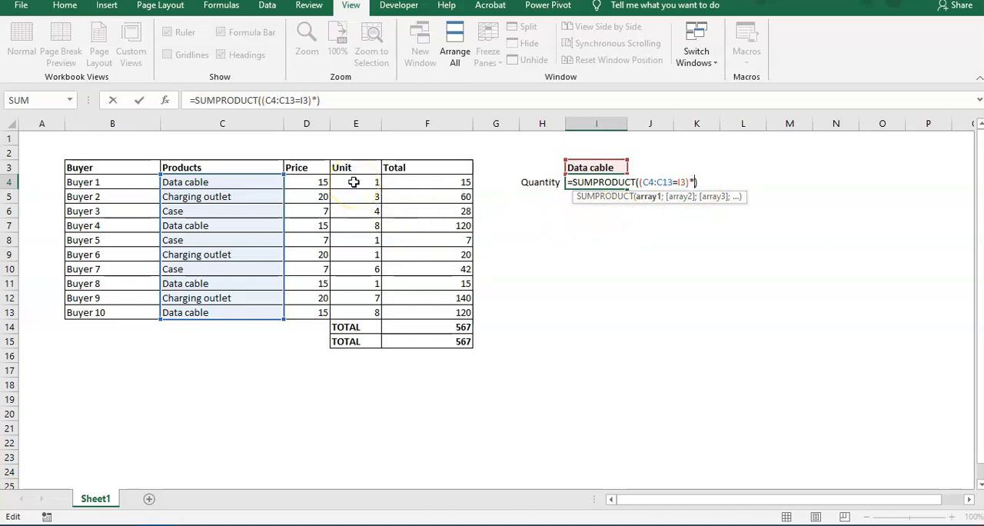
left_click_drag(353, 183, 356, 313)
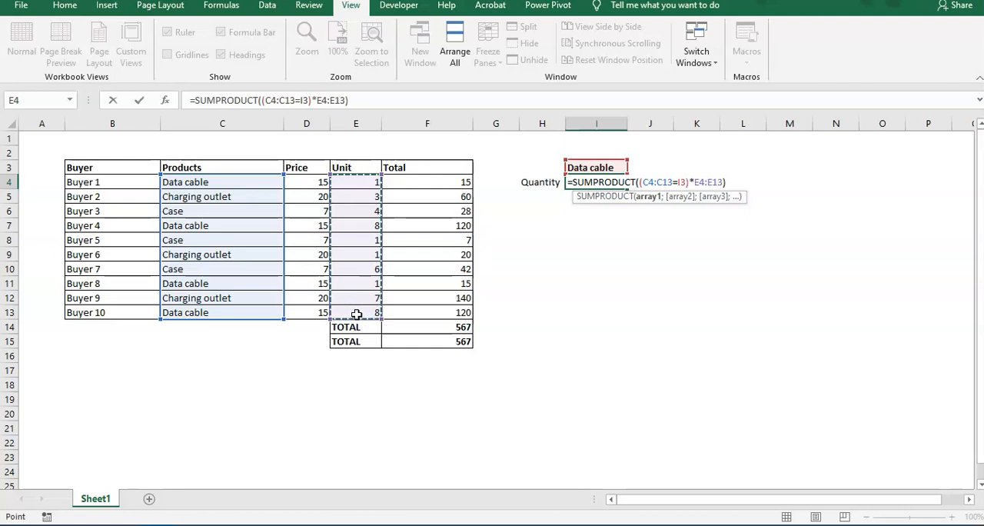
key("Return")
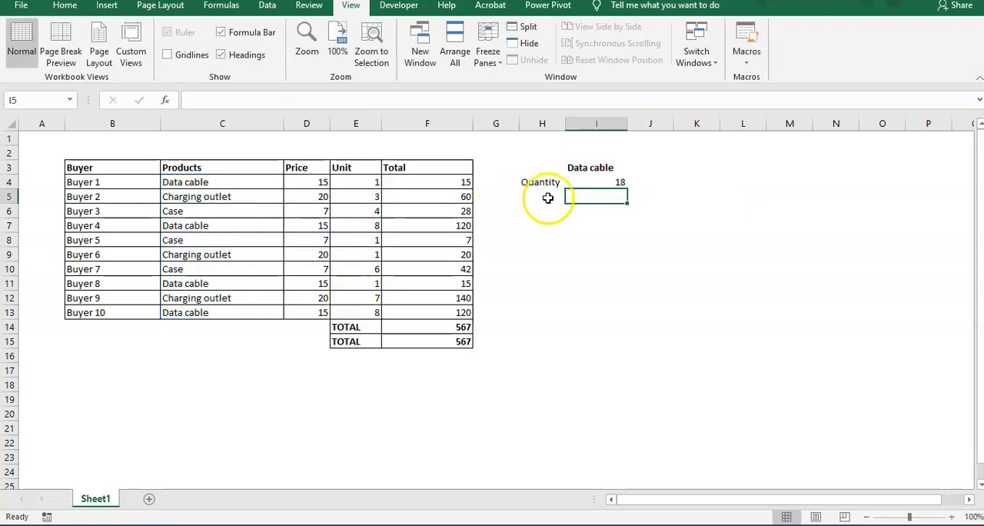
left_click(593, 181)
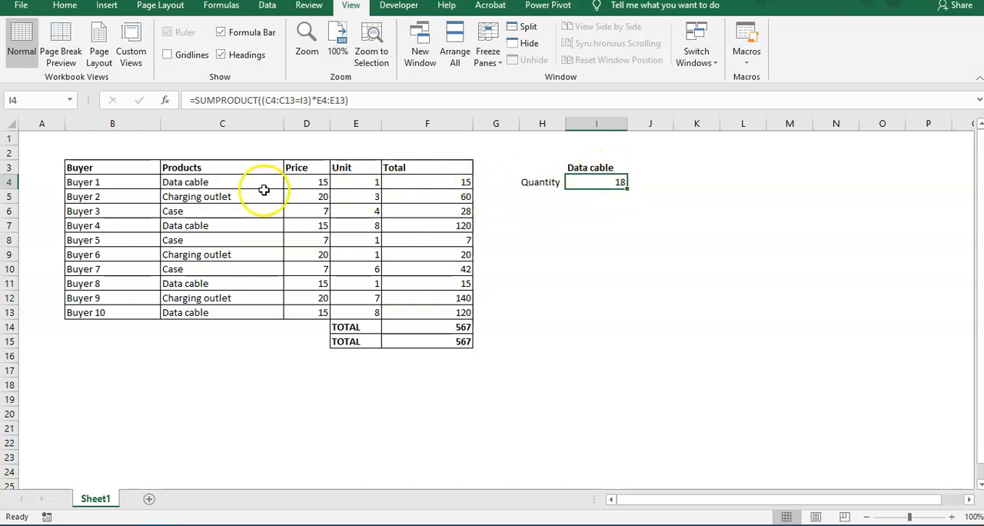
left_click_drag(54, 154, 478, 365)
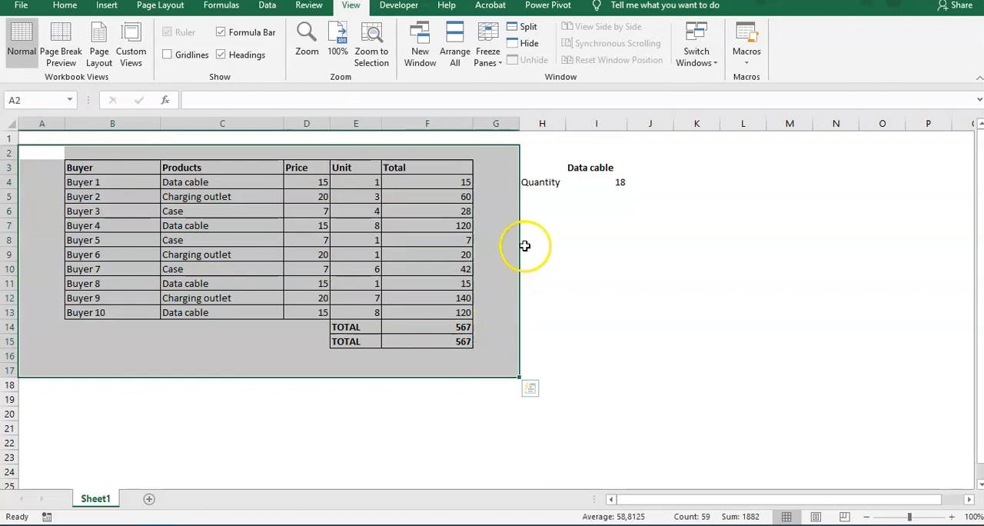
Step: Label cell H5 as Total sales and widen column H to fit the text
left_click(543, 195)
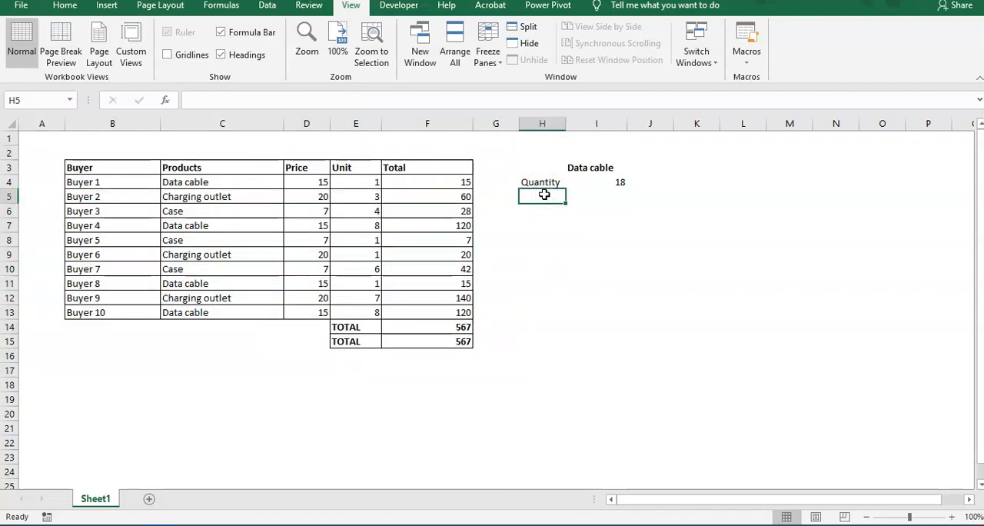
type("Total")
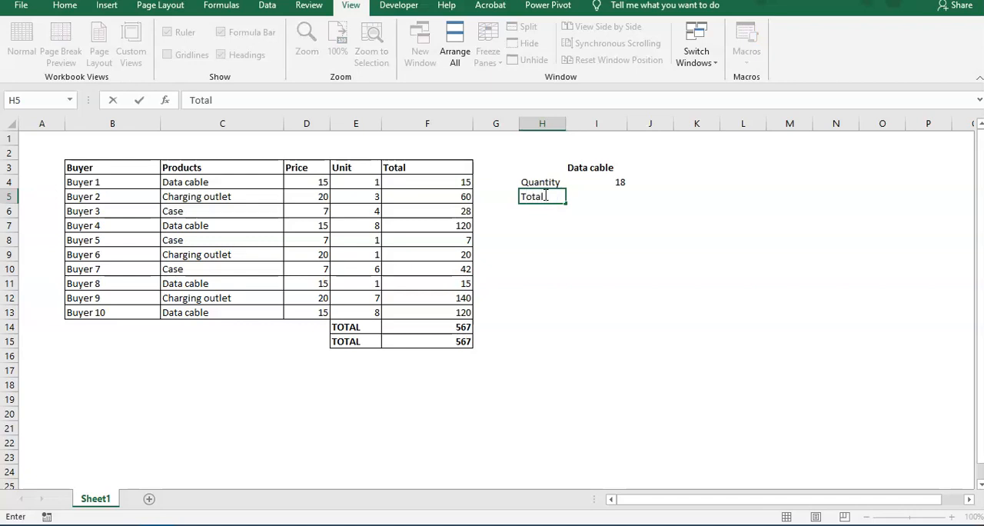
type(" sales")
key("Return")
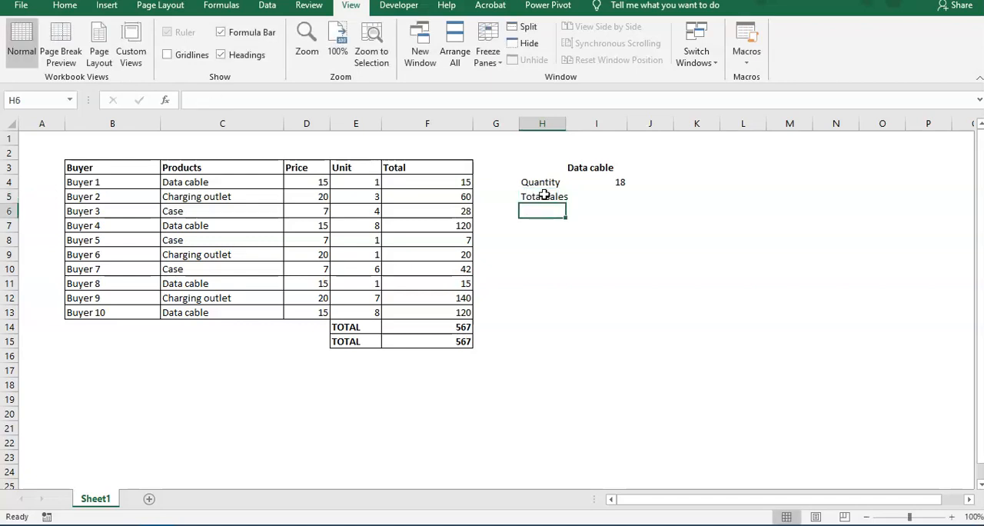
left_click_drag(569, 117, 586, 120)
left_click(619, 257)
Step: Start a SUMPRODUCT formula in I5 with the condition (C4:C13=I3)
left_click(621, 197)
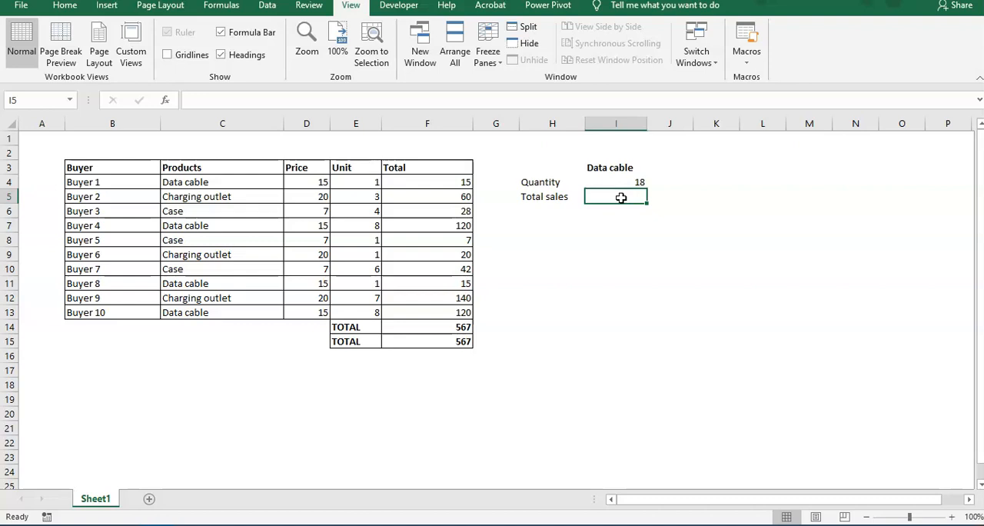
type("=sum")
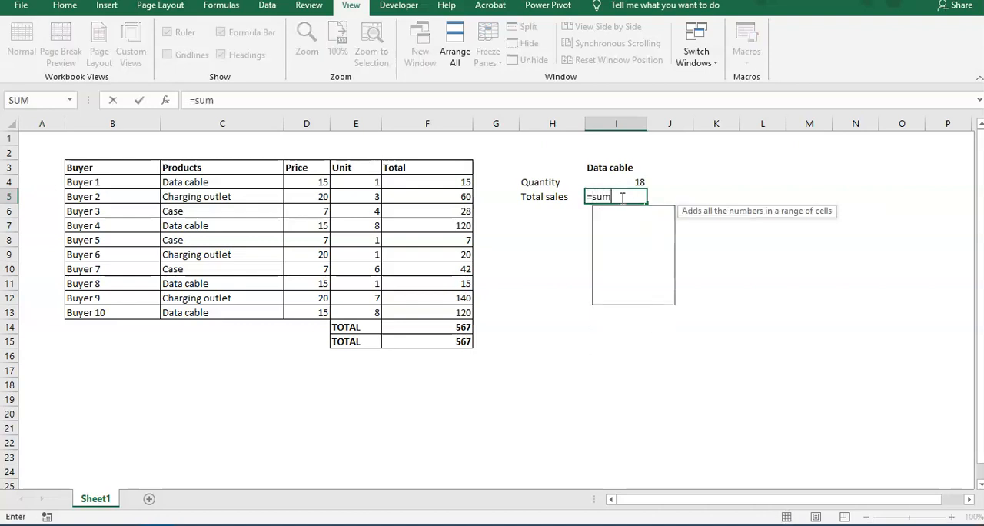
type("product")
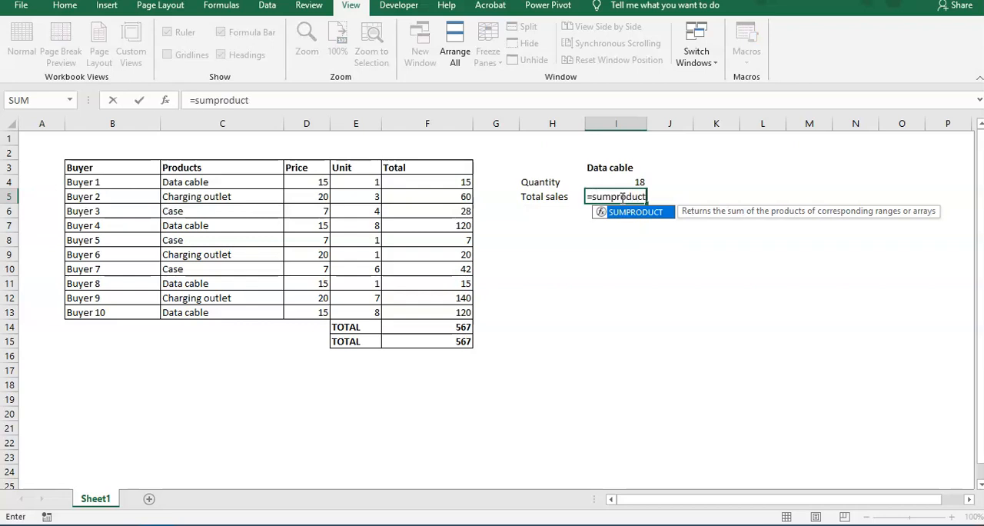
type("((")
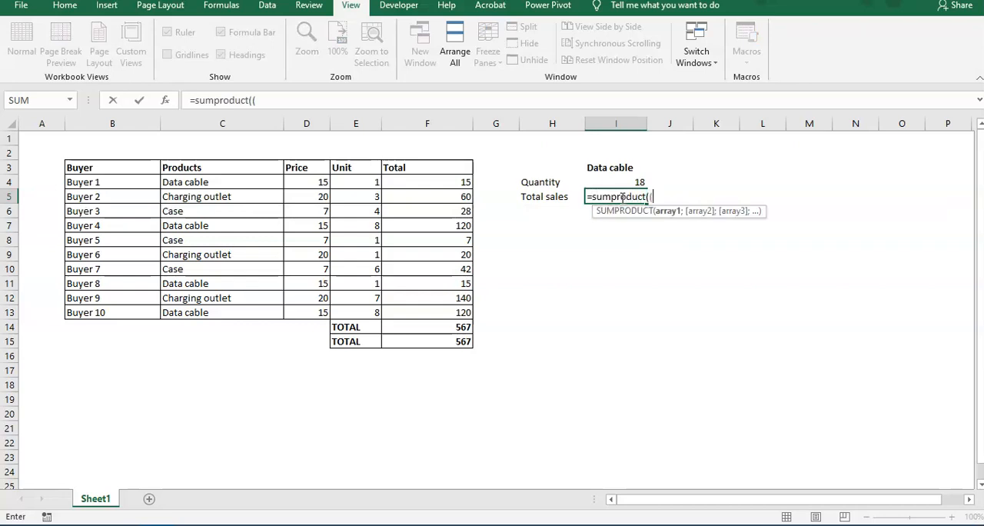
left_click(216, 183)
left_click_drag(216, 182, 209, 311)
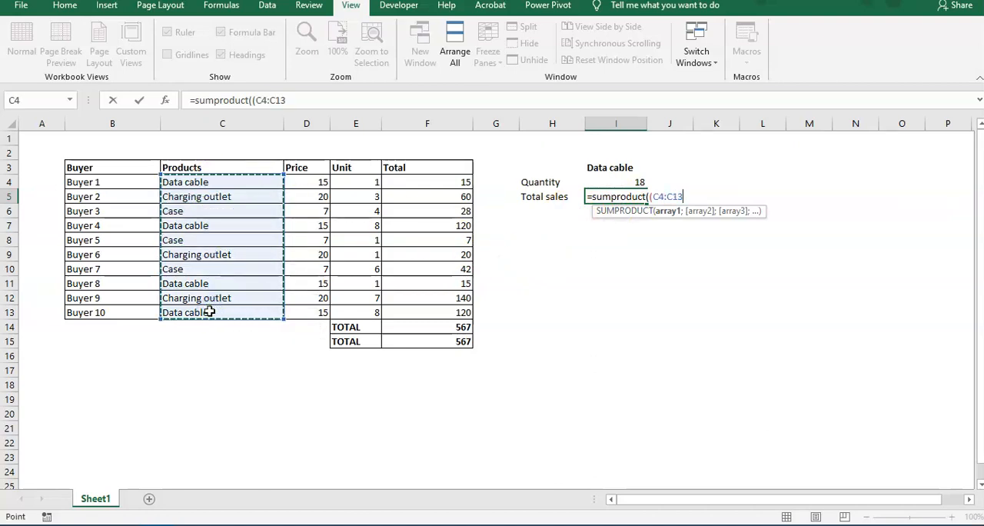
type("=")
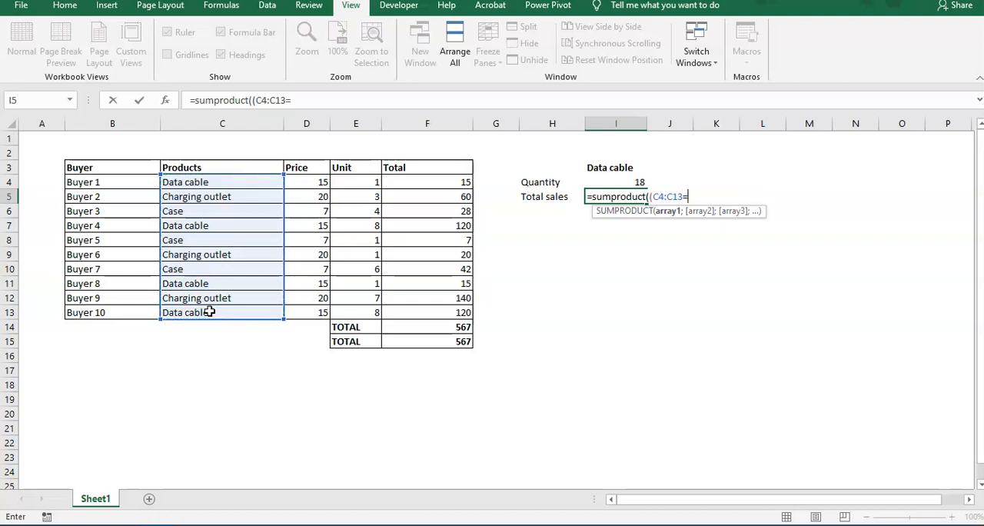
left_click(604, 170)
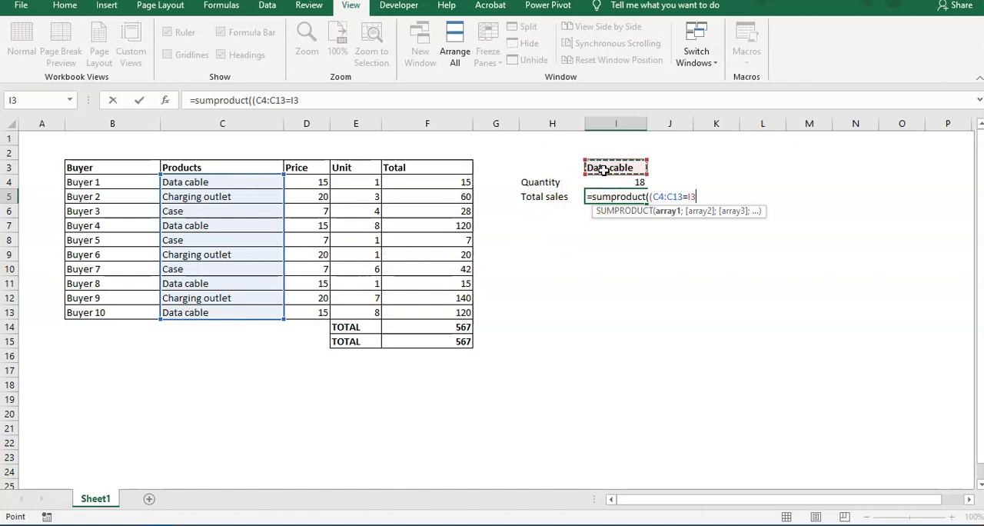
type(")")
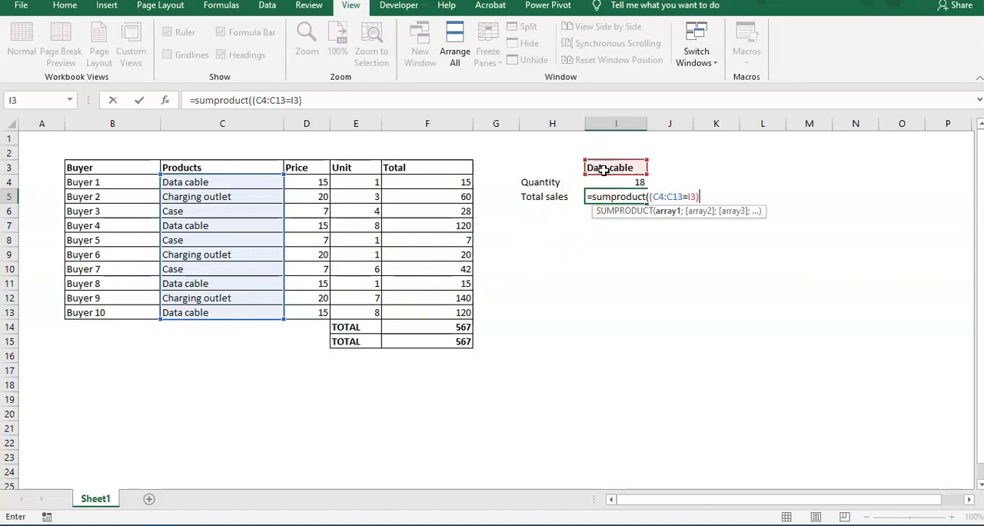
Step: Complete the total sales formula in I5 as =SUMPRODUCT((C4:C13=I3)*E4:E13*D4:D13), multiplying the condition by the Unit and Price columns
left_click(649, 196)
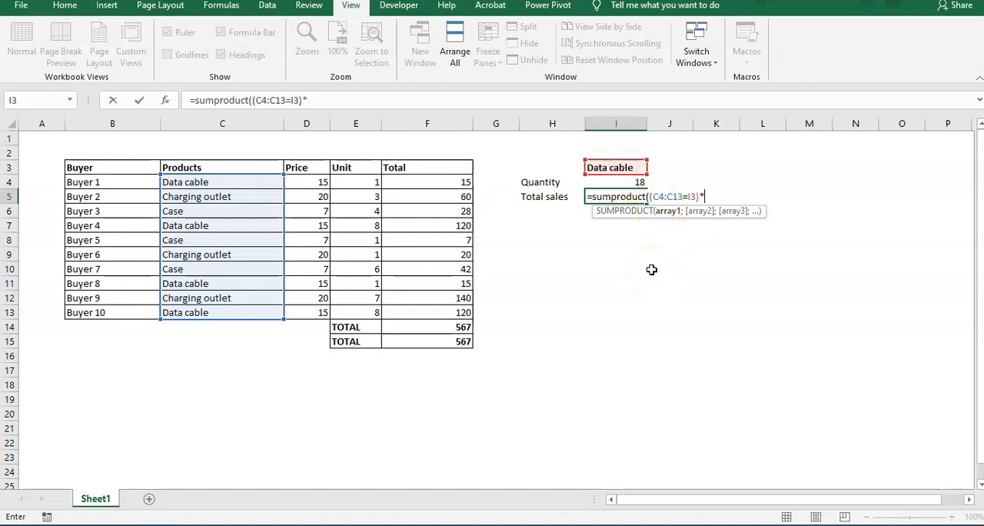
left_click_drag(356, 183, 378, 314)
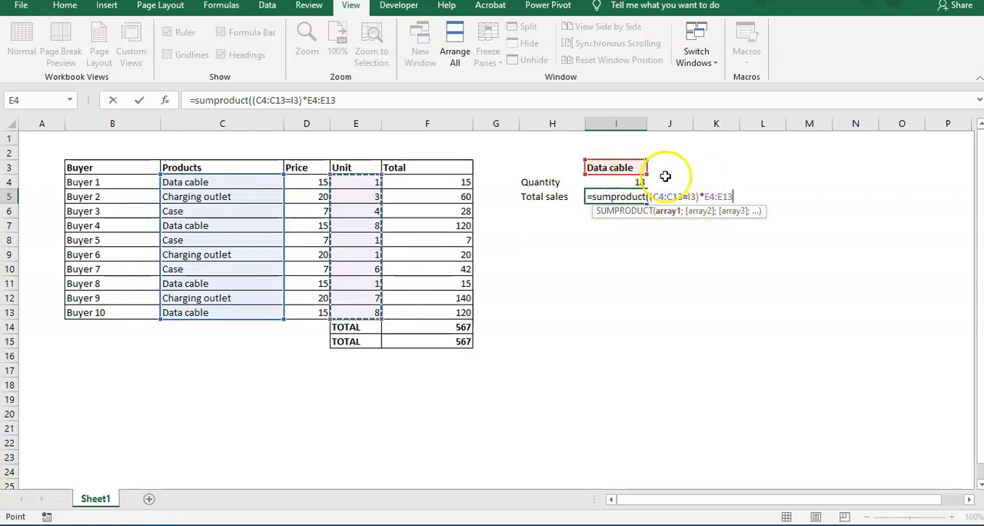
type("*")
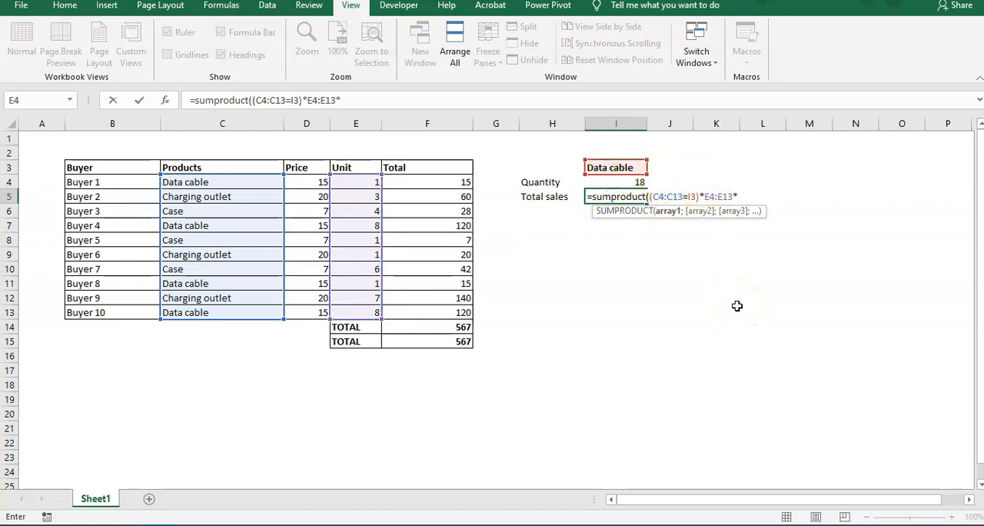
left_click(315, 184)
left_click_drag(317, 190, 320, 314)
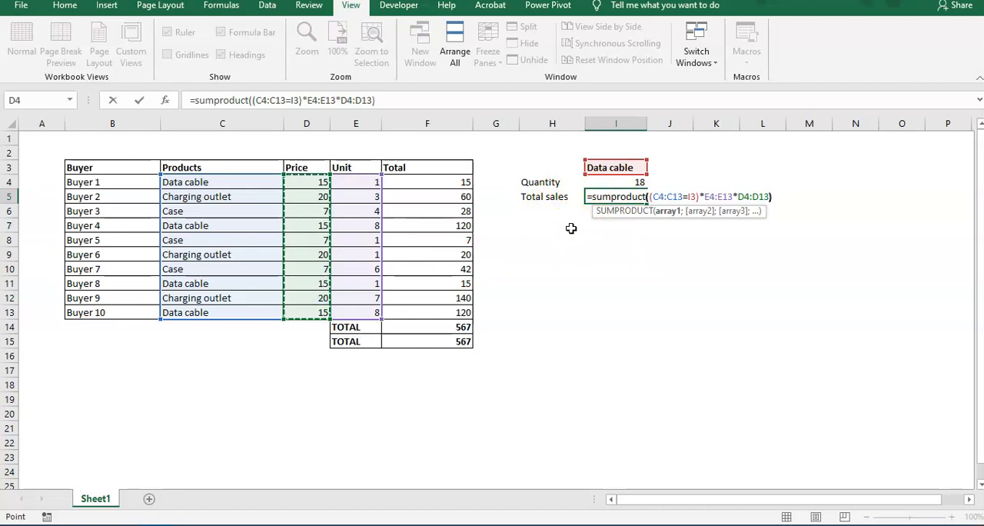
type(")")
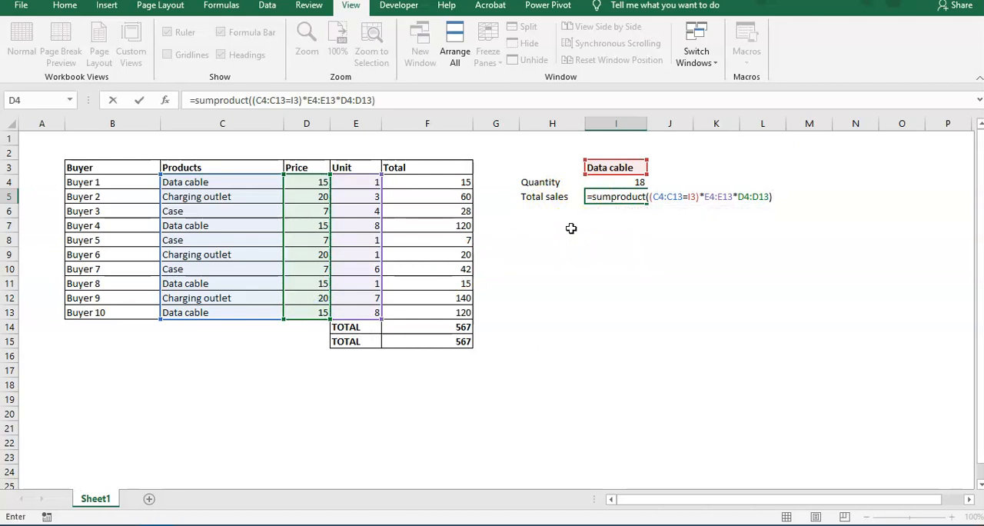
type(")")
key("Return")
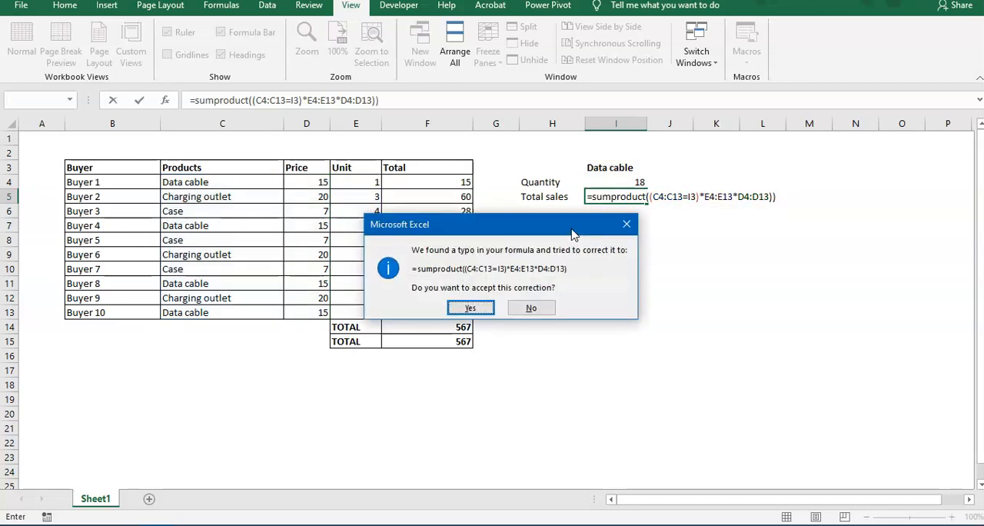
key("Return")
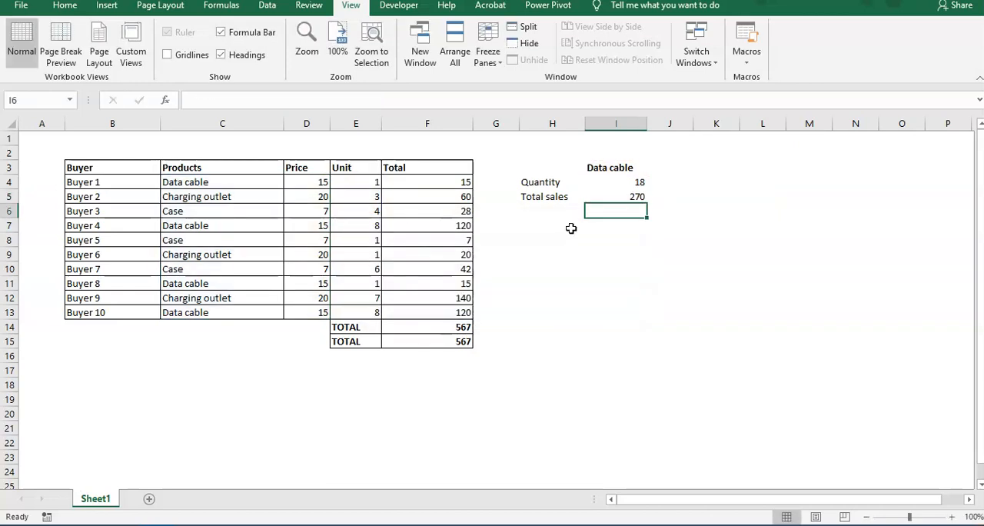
Step: Examine the Data cable total sales result in I5 and the formula behind it
left_click(607, 198)
left_click(615, 226)
left_click(618, 199)
left_click(621, 228)
left_click(625, 199)
left_click(621, 226)
left_click(627, 198)
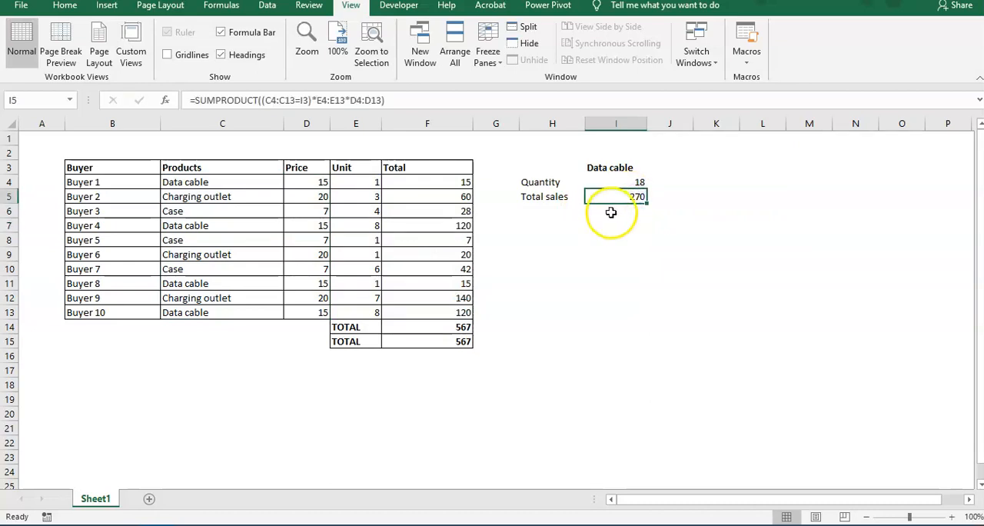
left_click(538, 198)
left_click(613, 197)
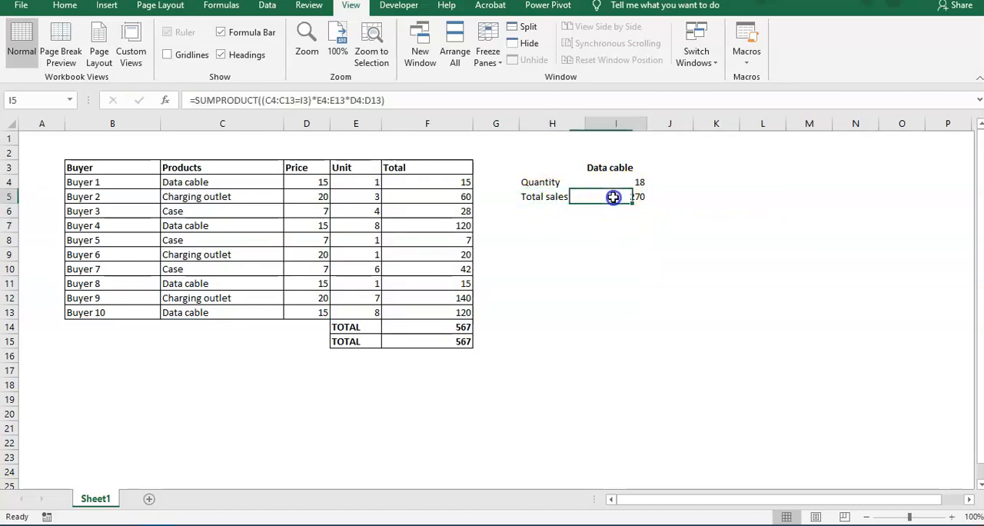
left_click(605, 224)
left_click(548, 339)
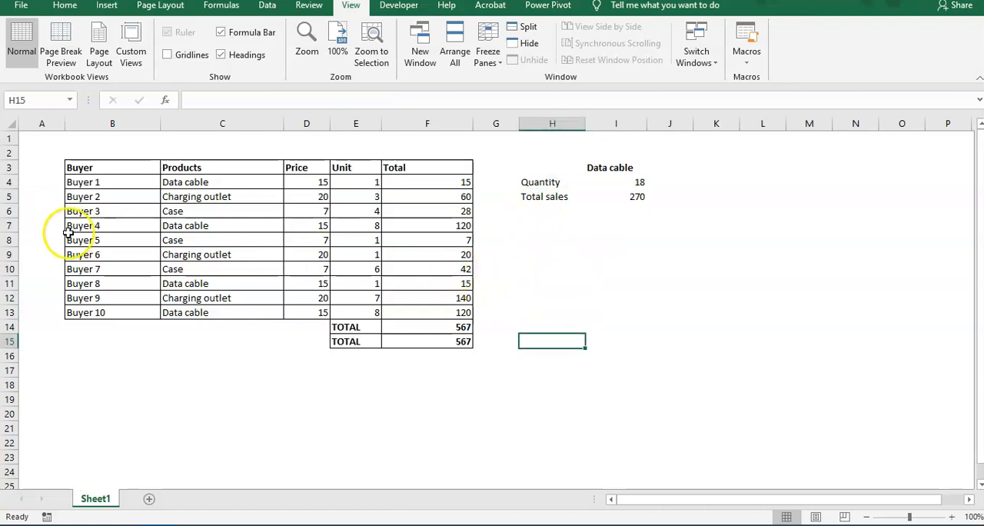
Step: Narrow the empty column A beside the sales table
left_click_drag(42, 153, 660, 354)
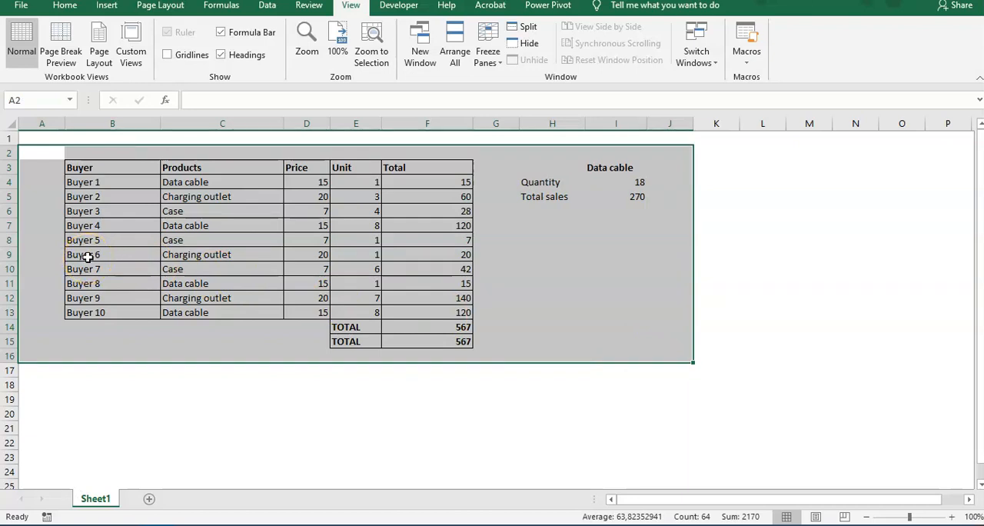
left_click_drag(67, 122, 46, 123)
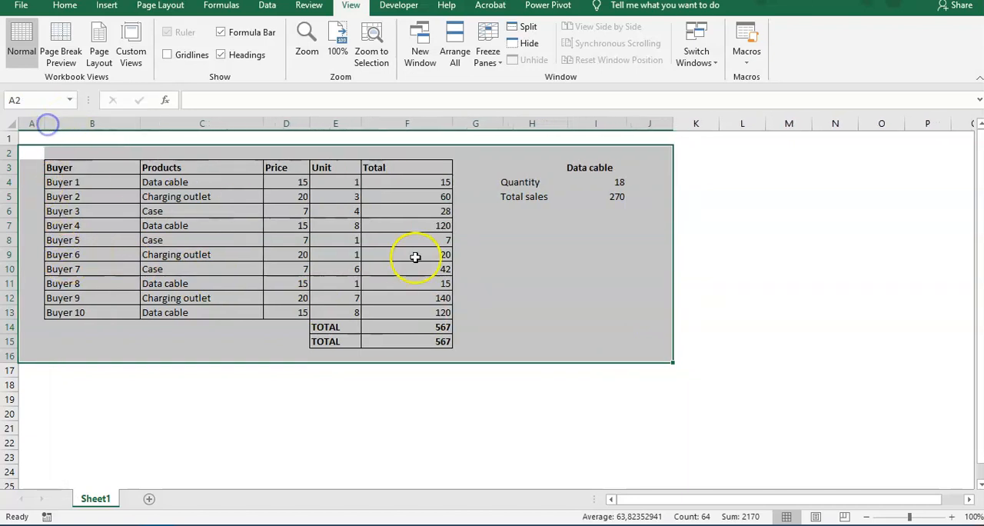
left_click(449, 313)
left_click(454, 341)
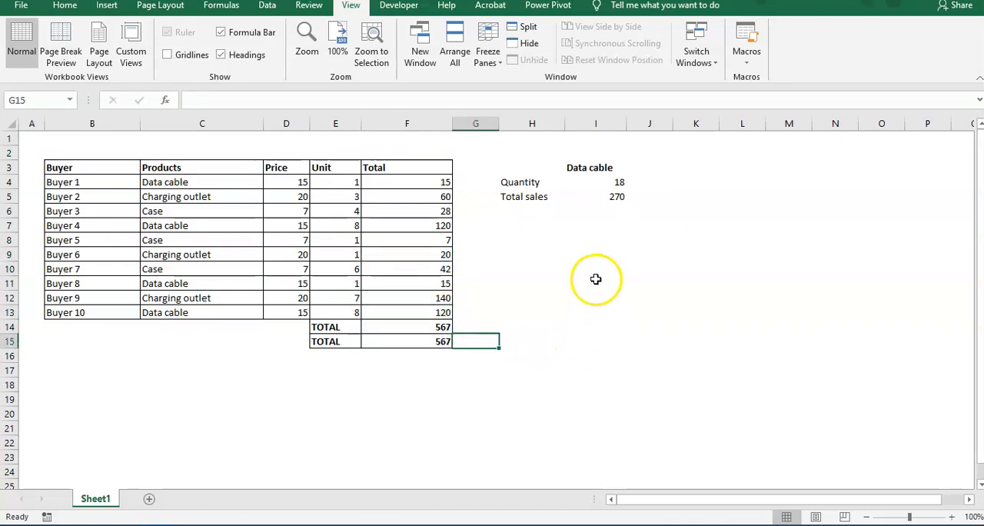
Step: Review the Data cable summary block with its Quantity and Total sales figures beside the table
left_click_drag(520, 165, 635, 202)
left_click(486, 157)
left_click_drag(486, 157, 662, 210)
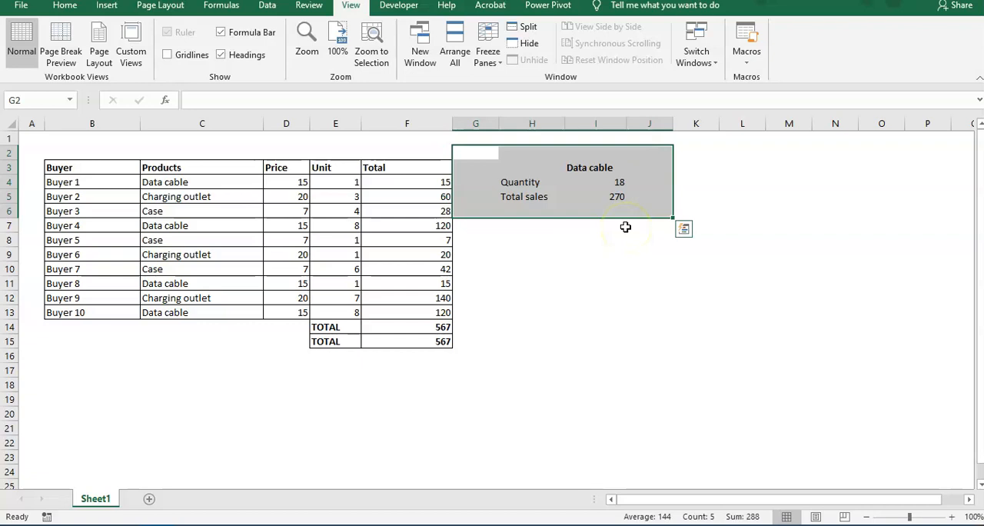
left_click(609, 256)
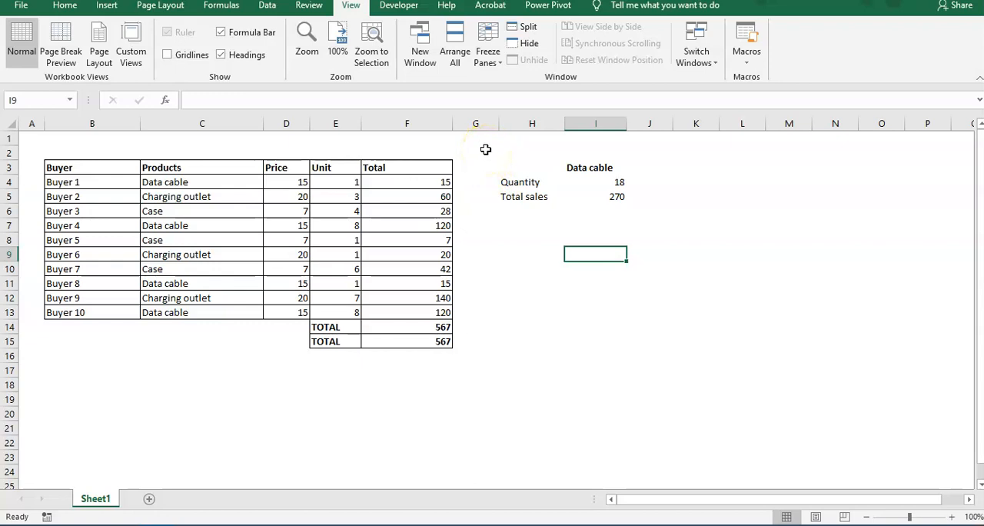
left_click_drag(485, 149, 634, 224)
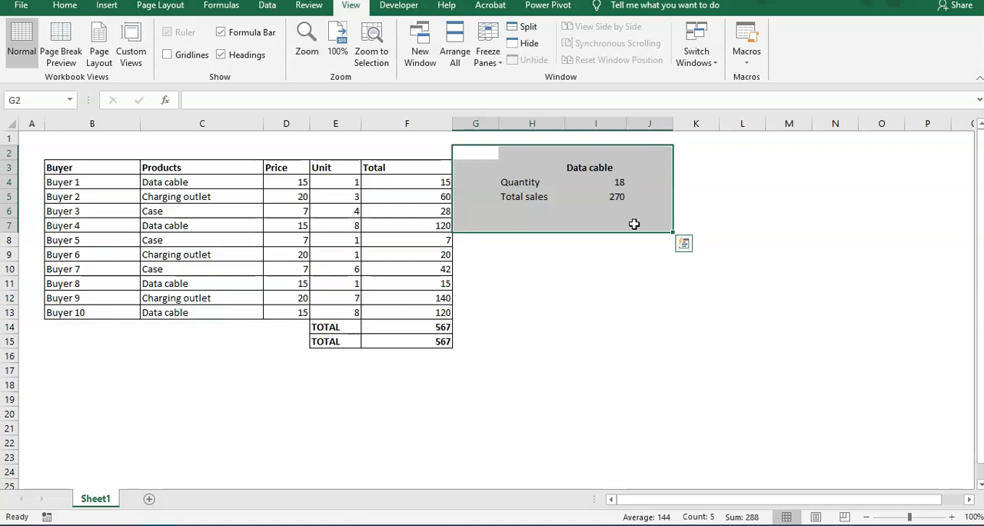
left_click(603, 285)
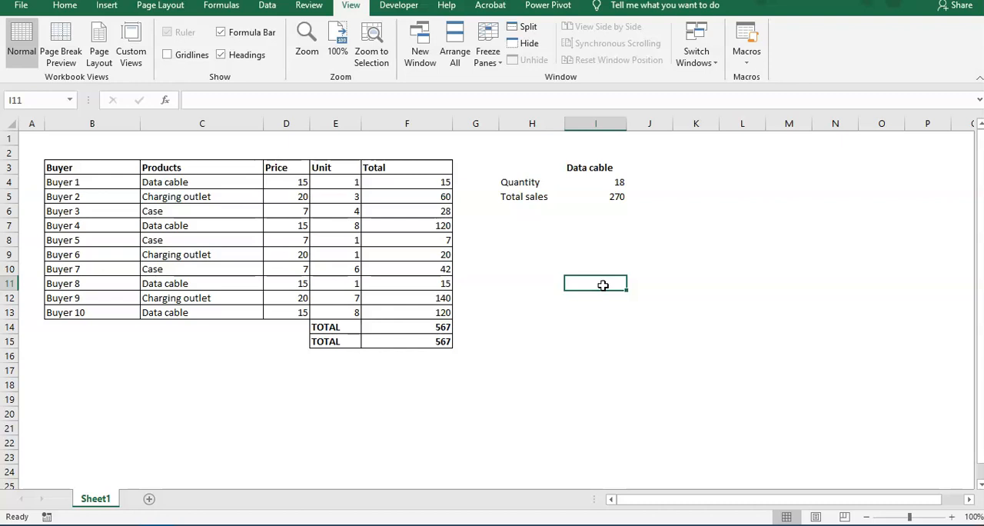
left_click(600, 284)
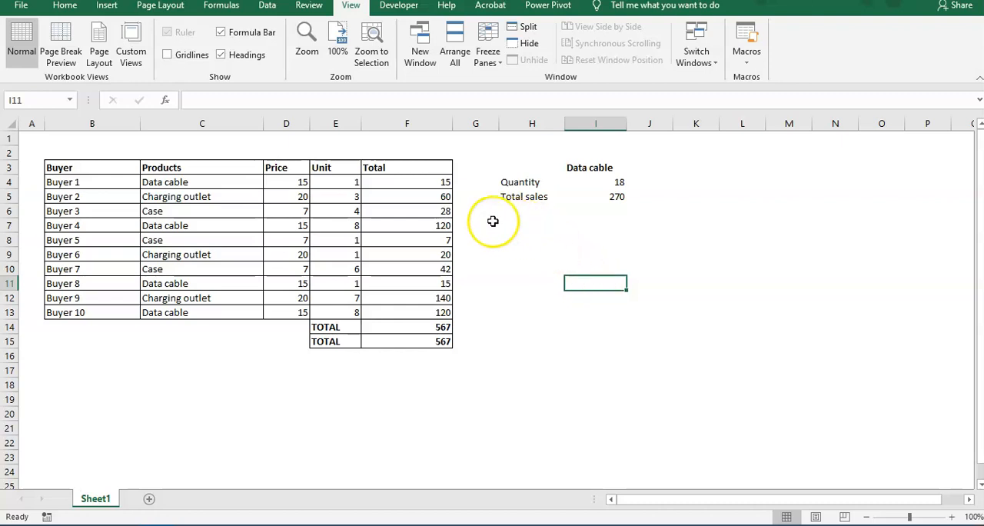